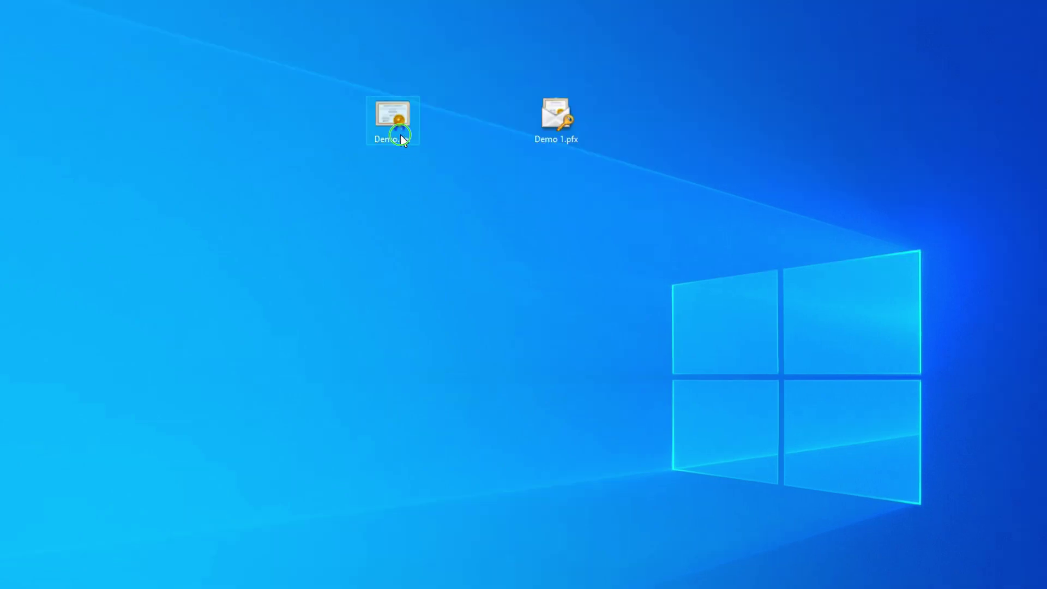
# Step: Open the properties of Demo.cer and Demo 1.pfx side by side
pyautogui.rightClick(400, 136)
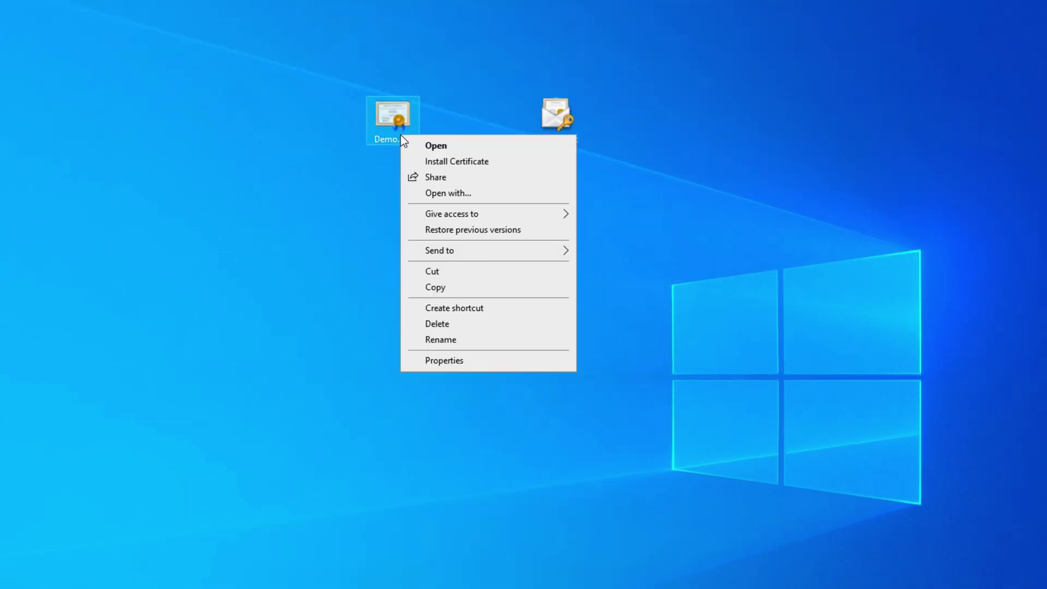
pyautogui.click(456, 362)
pyautogui.moveTo(533, 149); pyautogui.dragTo(406, 215)
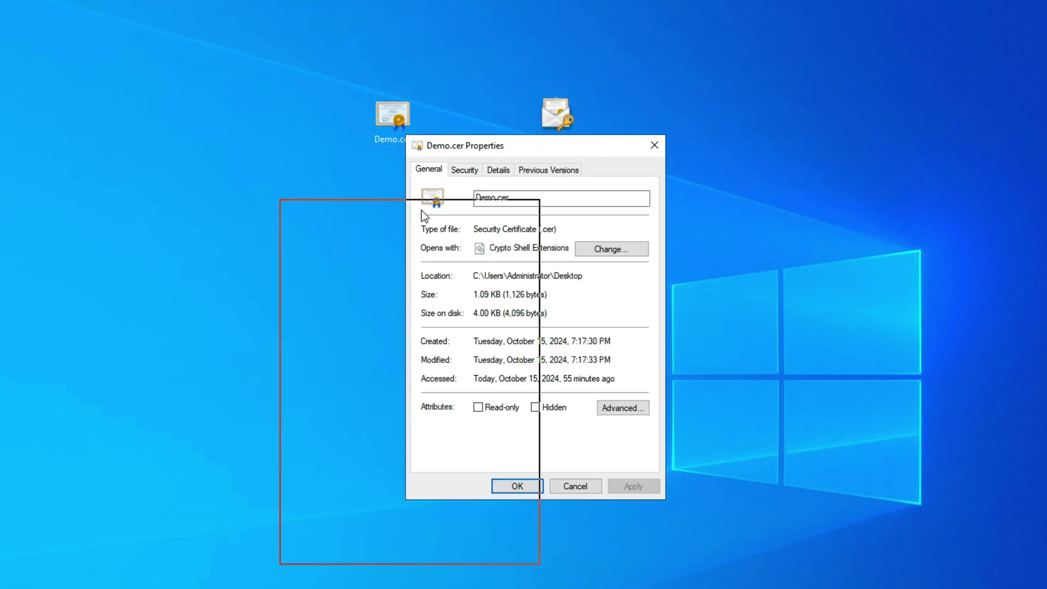
pyautogui.rightClick(558, 120)
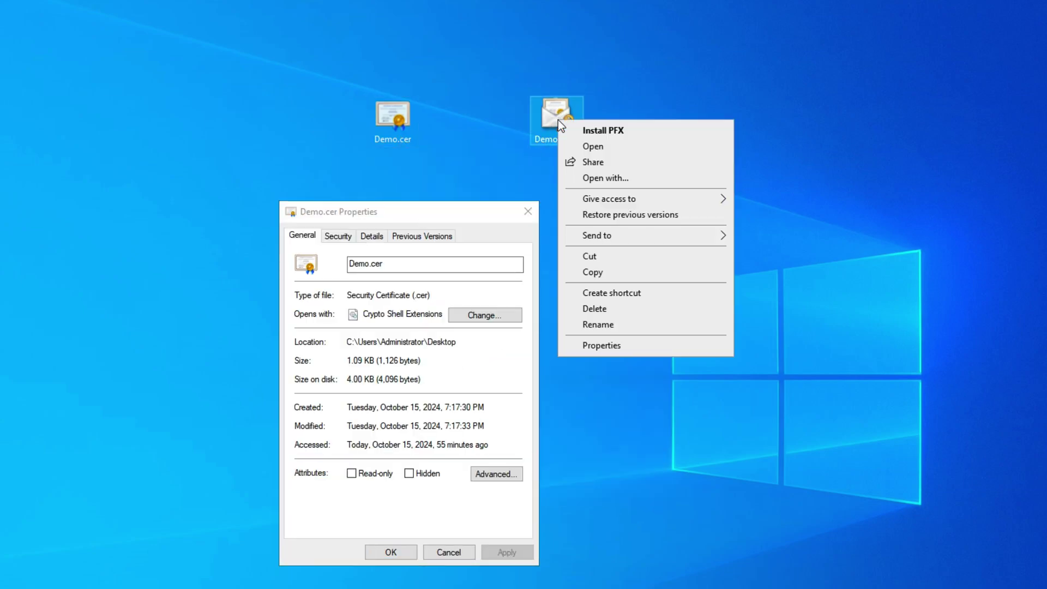
pyautogui.click(627, 344)
pyautogui.moveTo(665, 130); pyautogui.dragTo(687, 227)
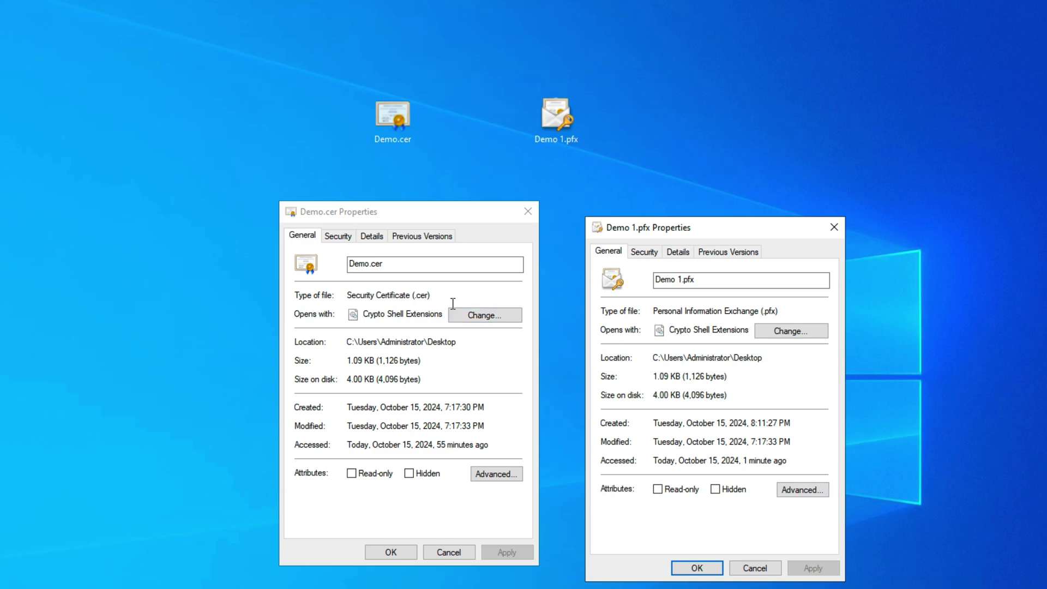
# Step: Close both certificate property windows and deselect Demo.cer
pyautogui.click(533, 213)
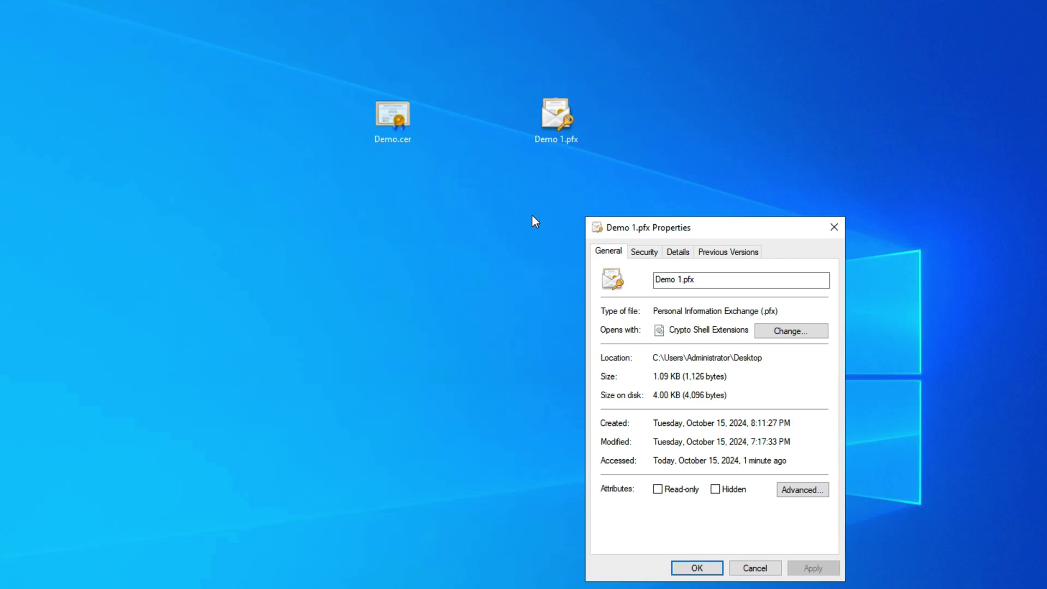
pyautogui.click(831, 224)
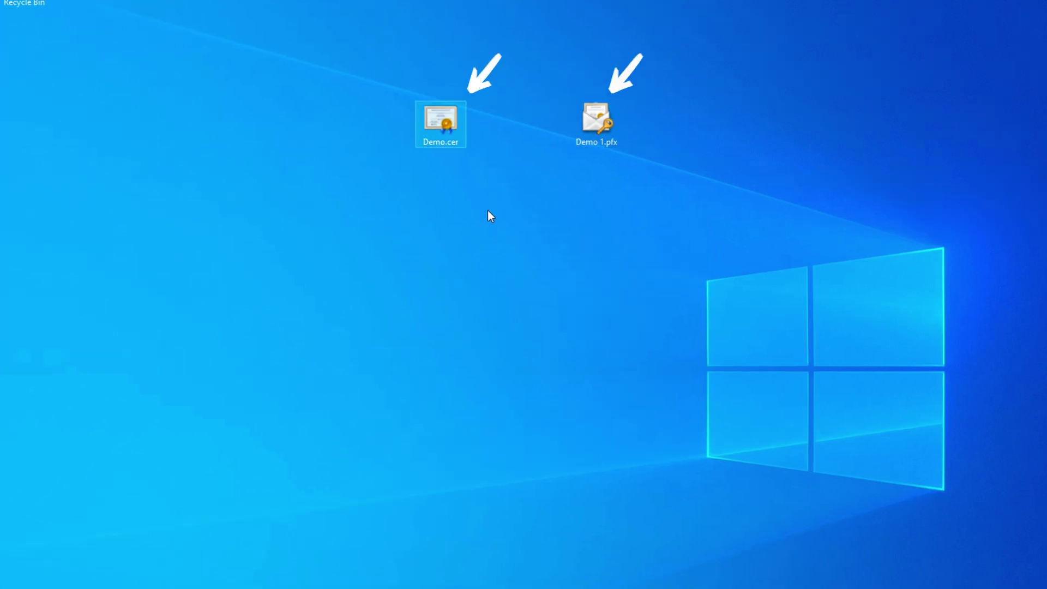
pyautogui.click(488, 211)
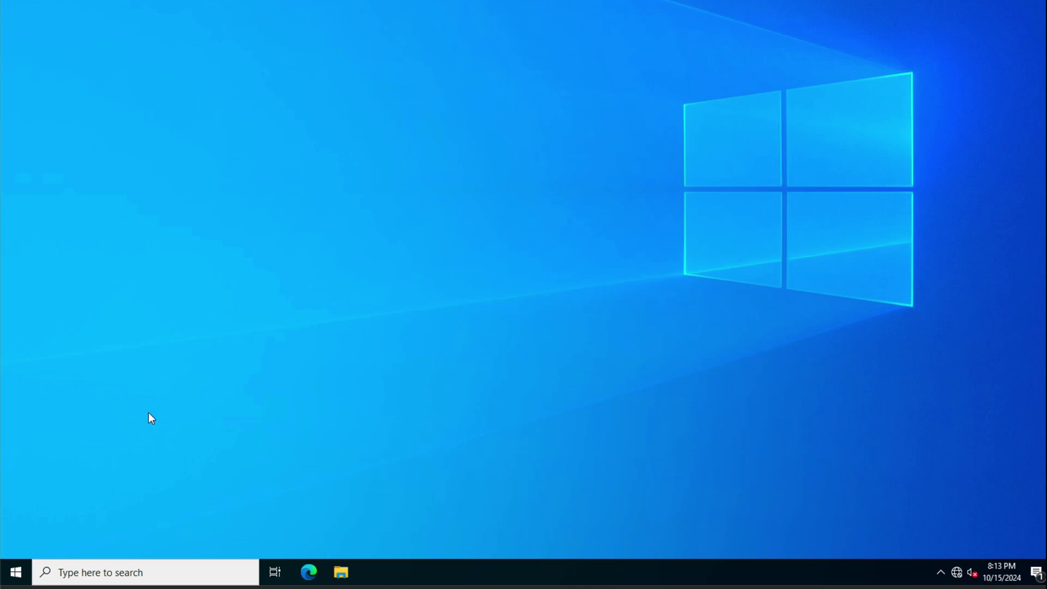
# Step: Launch Group Policy Management from the Start menu and list onedot.com's Group Policy Objects
pyautogui.click(16, 571)
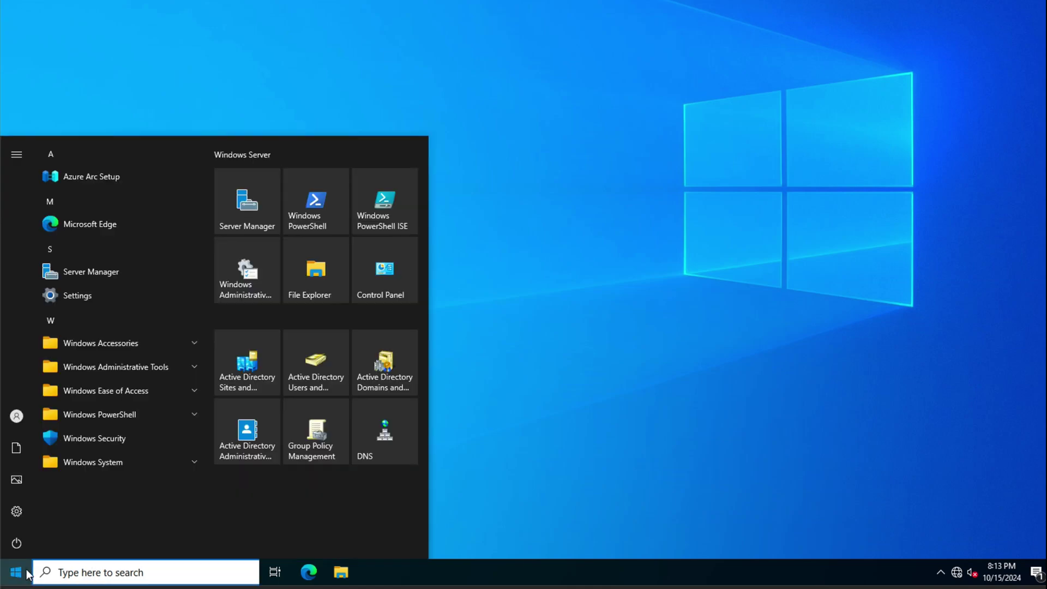
pyautogui.click(339, 446)
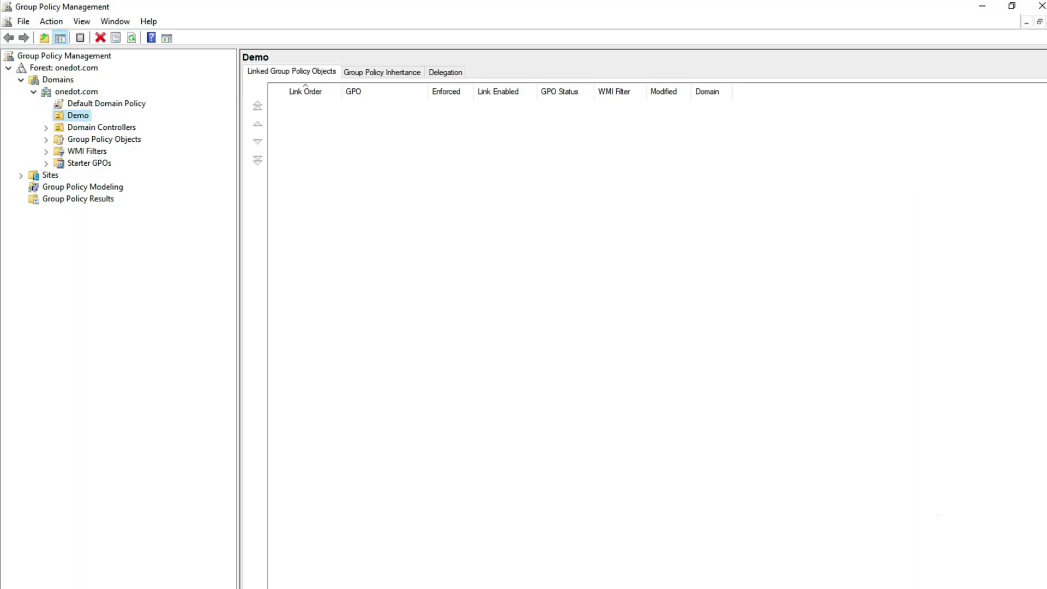
pyautogui.click(110, 142)
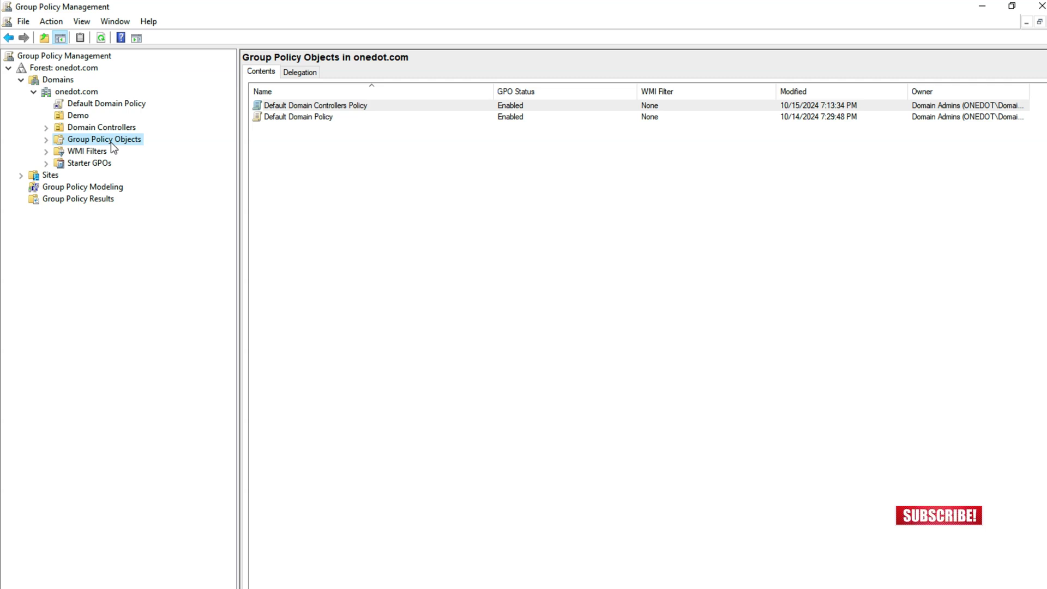
# Step: Create a new GPO named 'SSL Certificate Deployment' in Group Policy Objects
pyautogui.rightClick(386, 239)
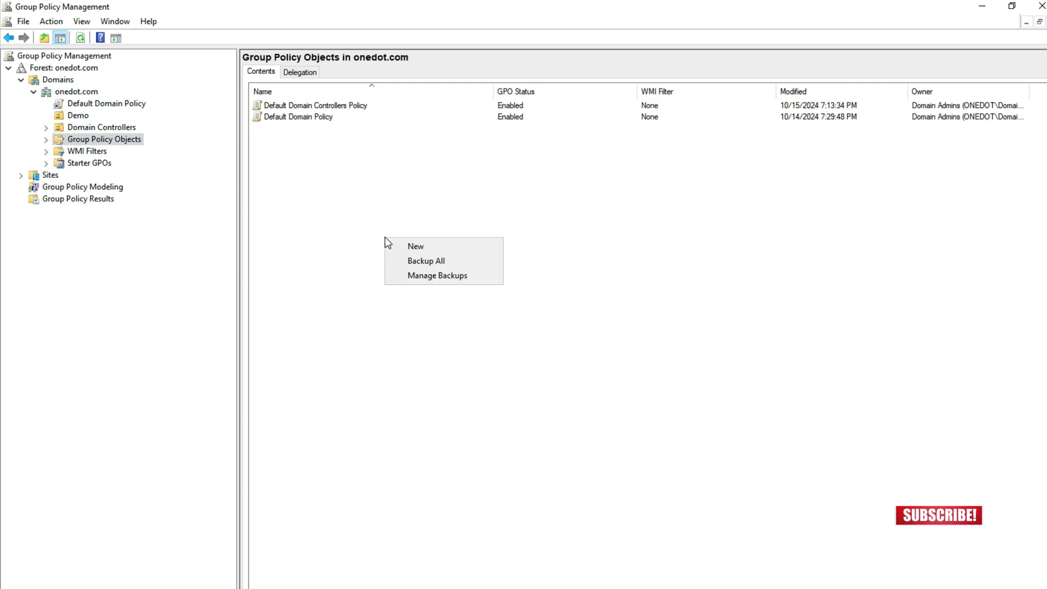
pyautogui.click(427, 247)
pyautogui.write('SSL C')
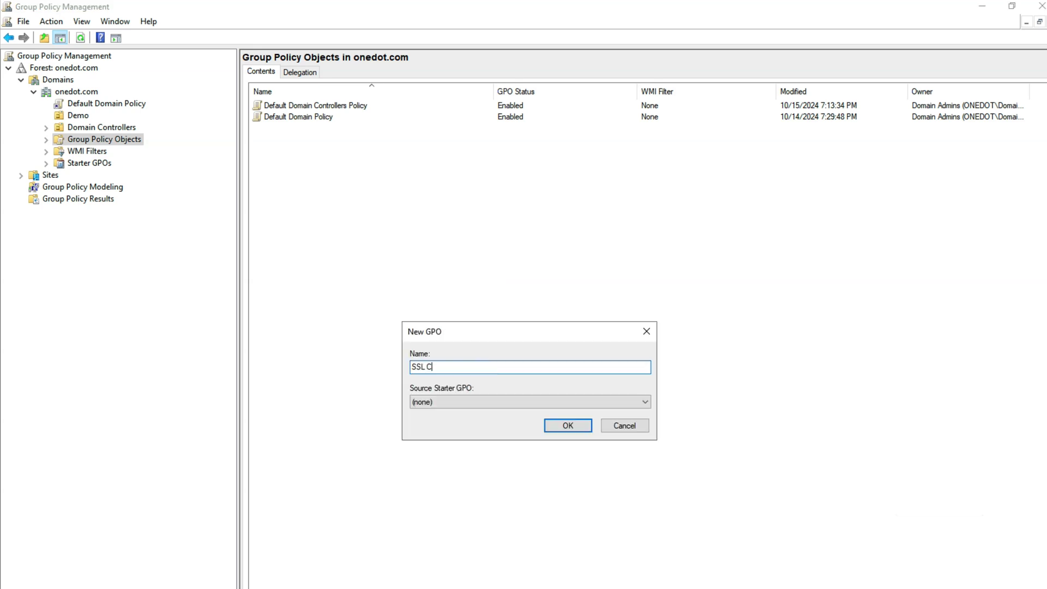
pyautogui.write('ertificate Deployment')
pyautogui.click(586, 427)
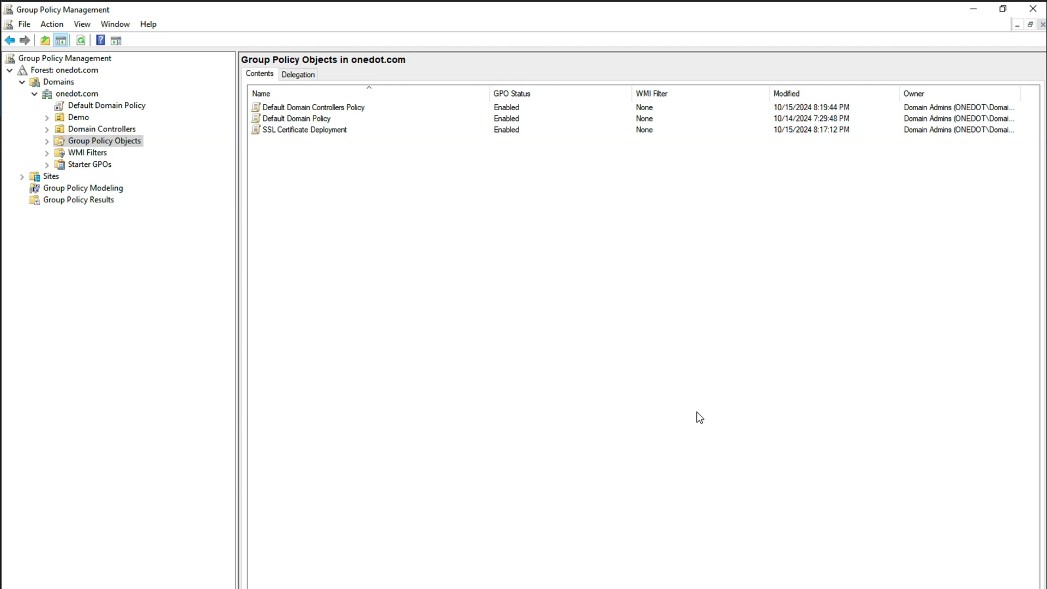
# Step: Open the SSL Certificate Deployment GPO in the editor, widening the tree pane and window
pyautogui.click(295, 131)
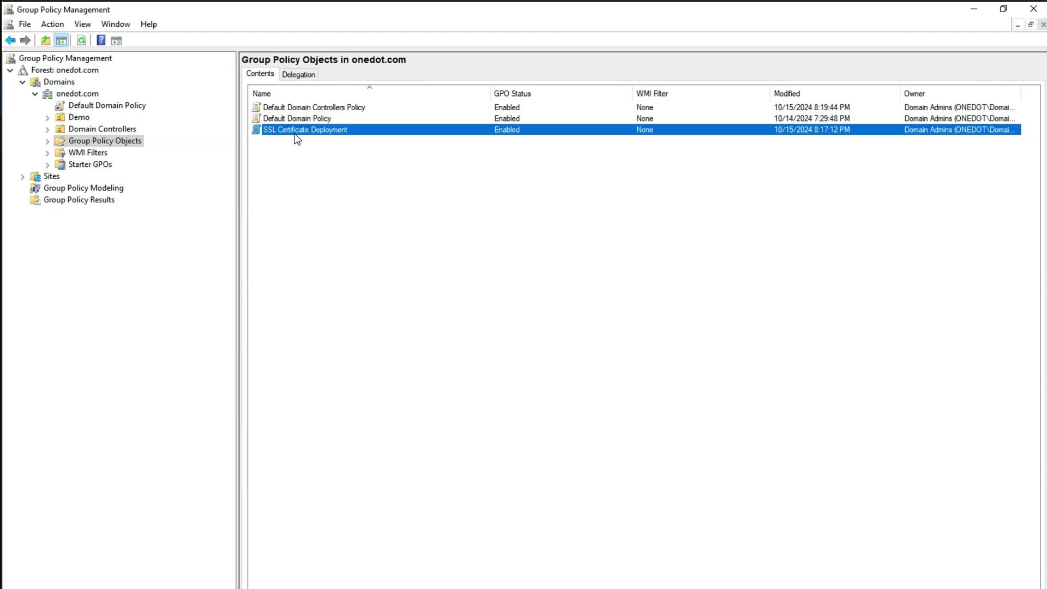
pyautogui.rightClick(298, 139)
pyautogui.click(314, 143)
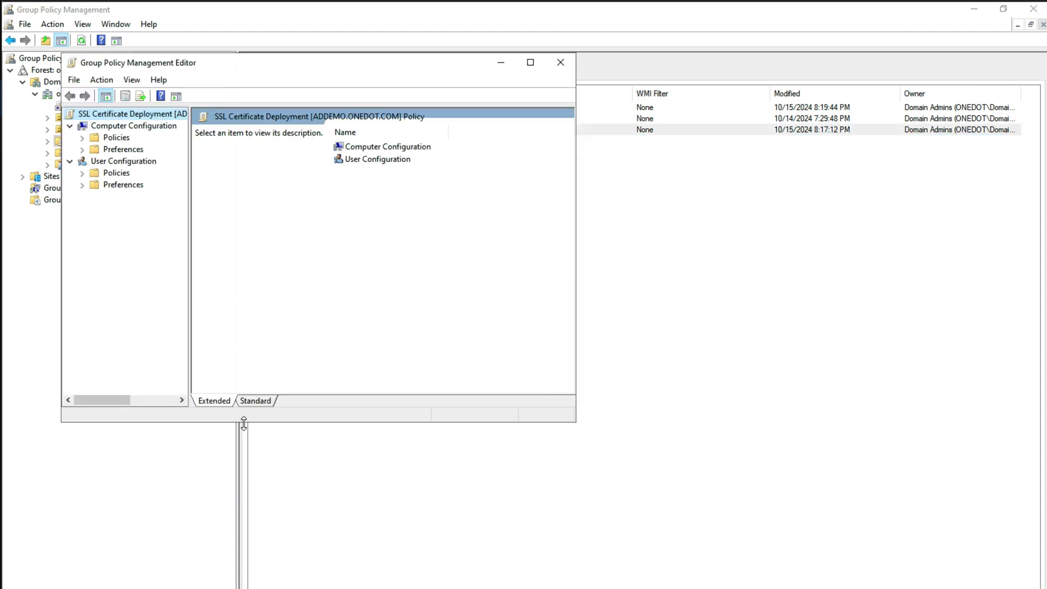
pyautogui.moveTo(190, 296); pyautogui.dragTo(297, 298)
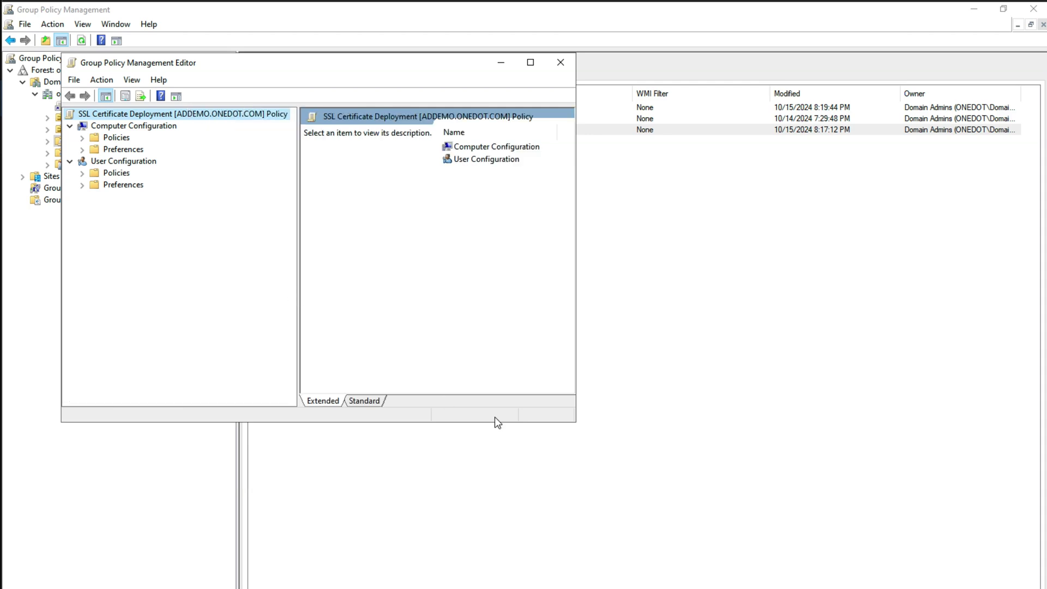
pyautogui.moveTo(575, 418); pyautogui.dragTo(961, 524)
# Step: Navigate Policies > Windows Settings > Security Settings > Public Key Policies to Trusted Root Certification Authorities
pyautogui.click(82, 138)
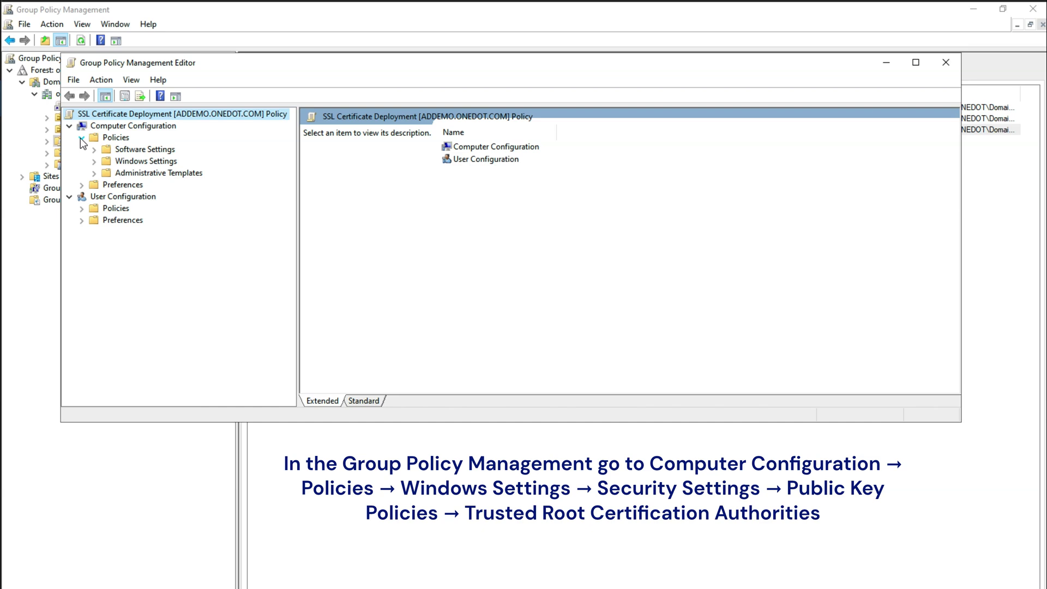
pyautogui.click(94, 162)
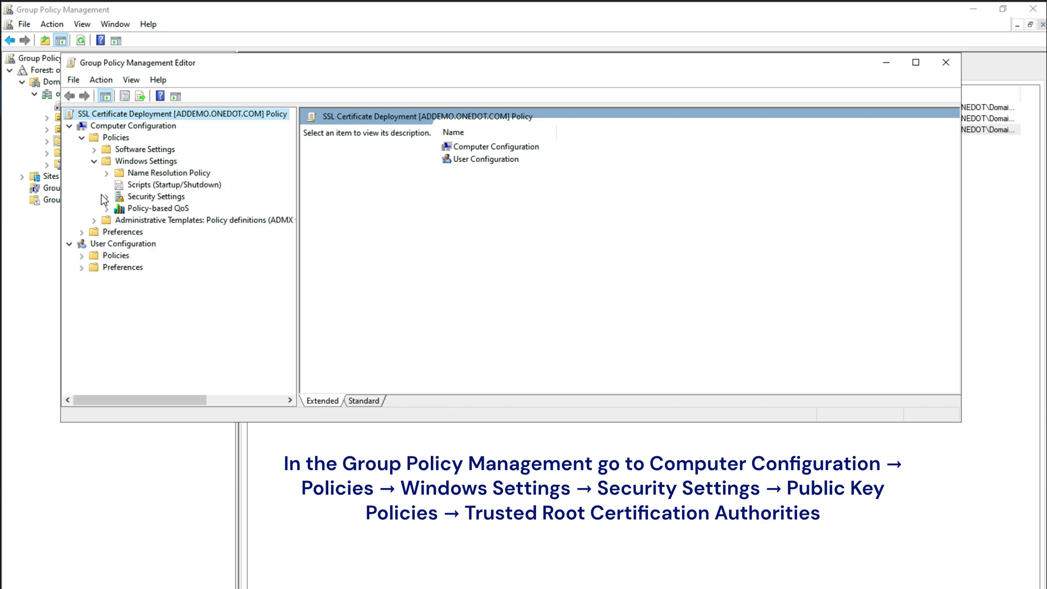
pyautogui.click(105, 196)
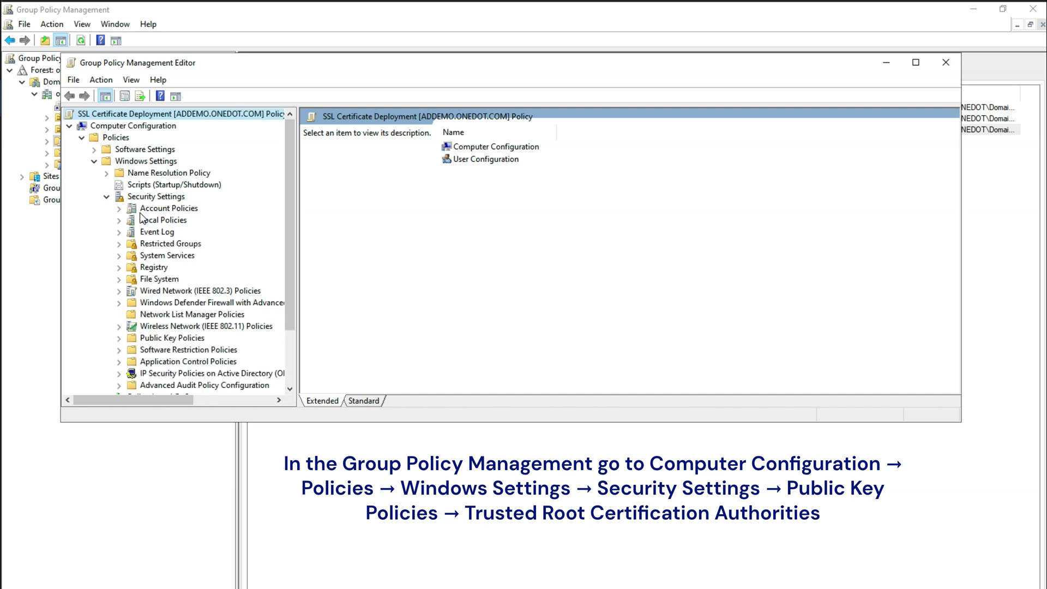
pyautogui.click(151, 338)
pyautogui.click(119, 339)
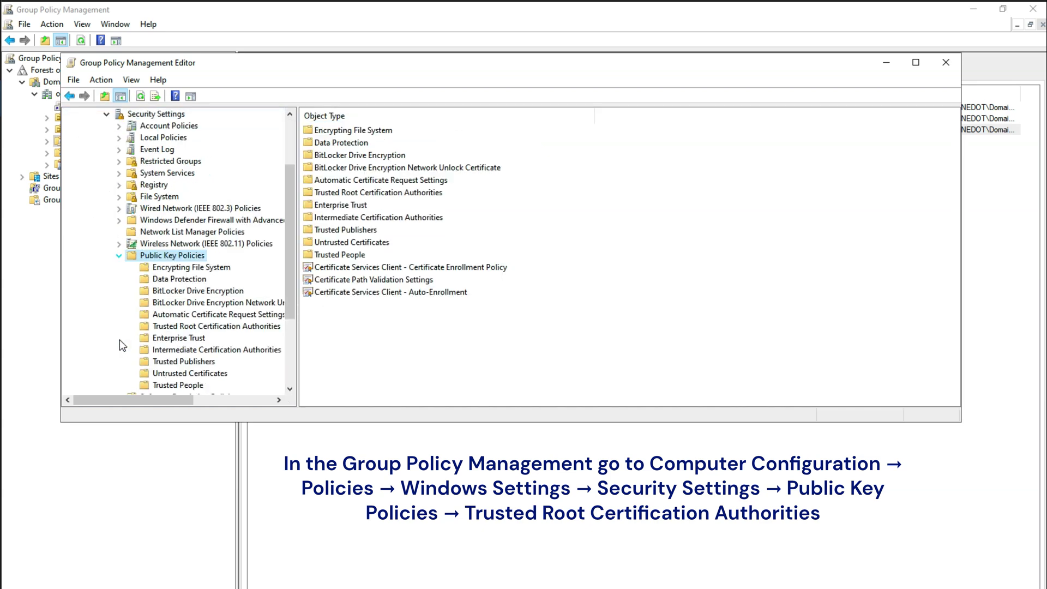
pyautogui.click(173, 327)
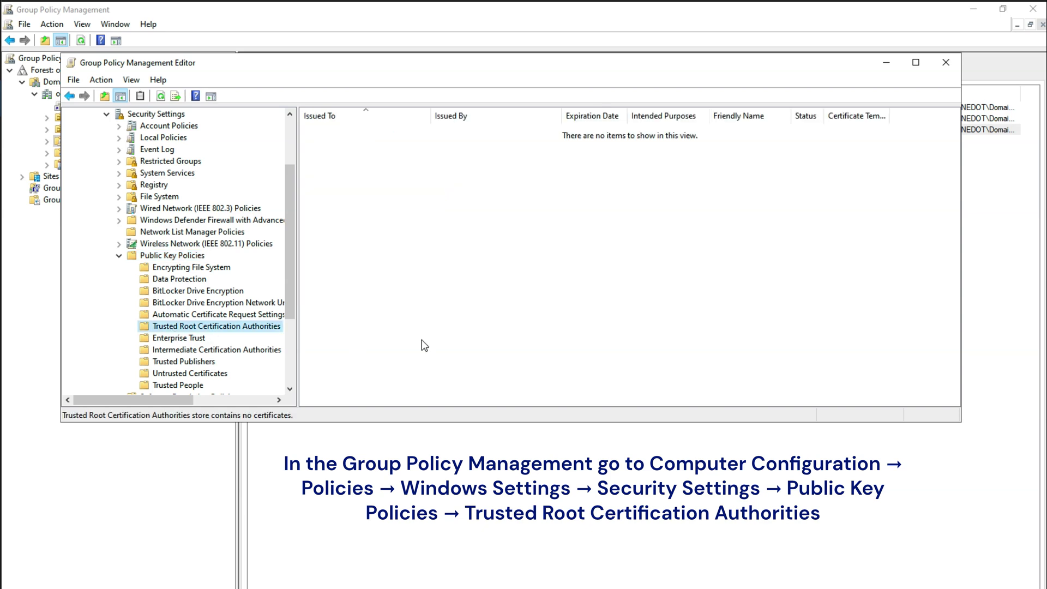
pyautogui.click(496, 262)
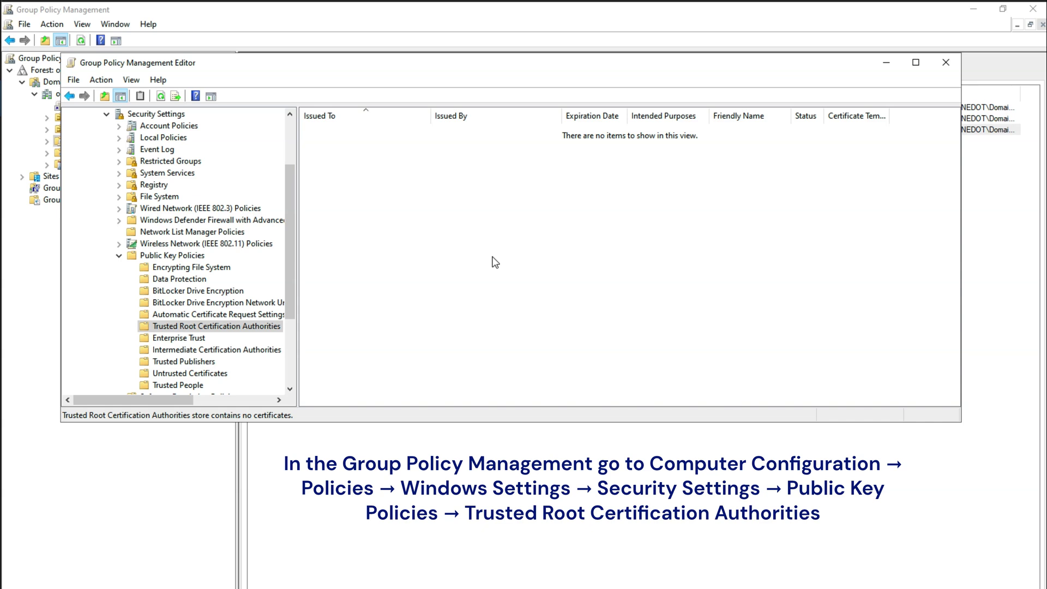
# Step: Start a certificate import into the store and select Demo.cer as the file
pyautogui.rightClick(506, 224)
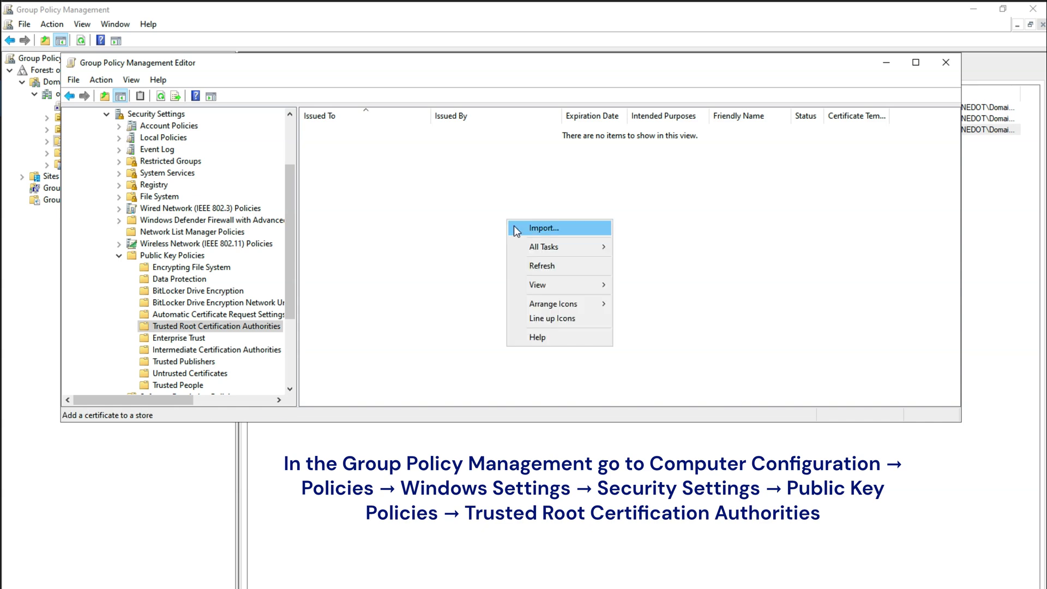
pyautogui.click(515, 226)
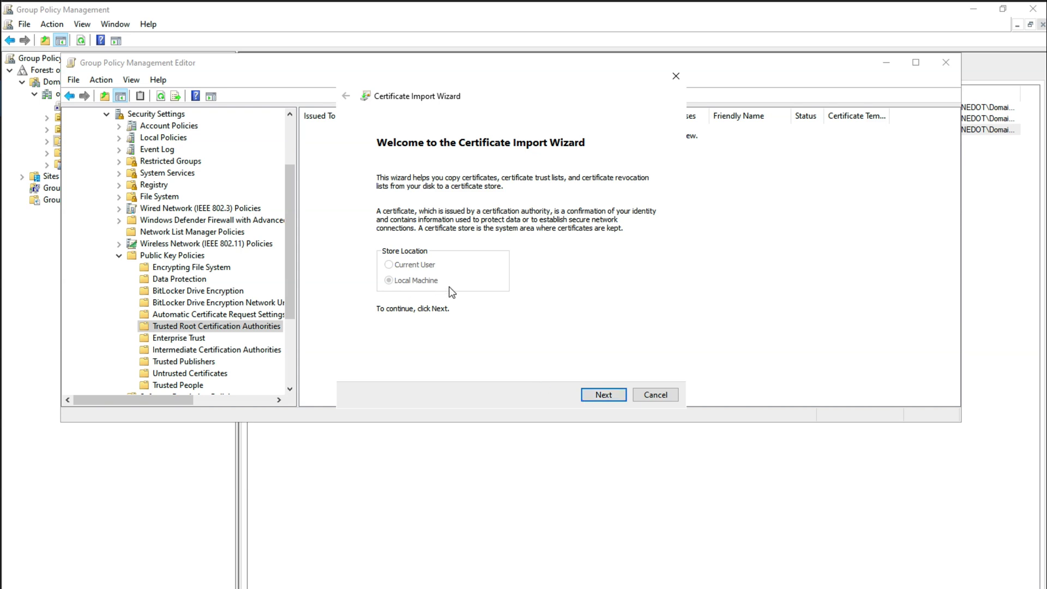
pyautogui.click(596, 393)
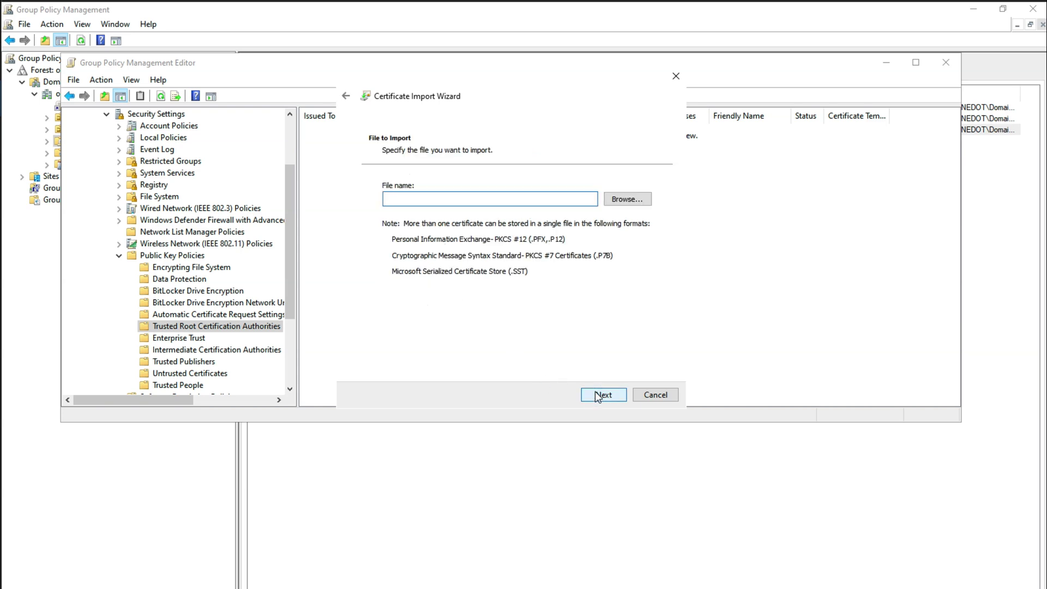
pyautogui.click(637, 201)
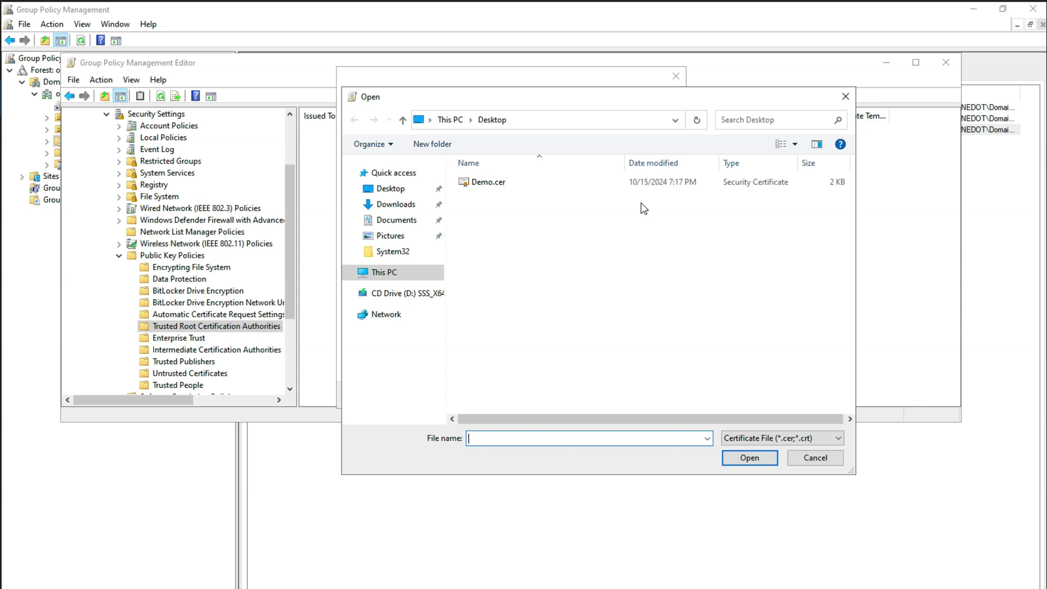
pyautogui.click(475, 186)
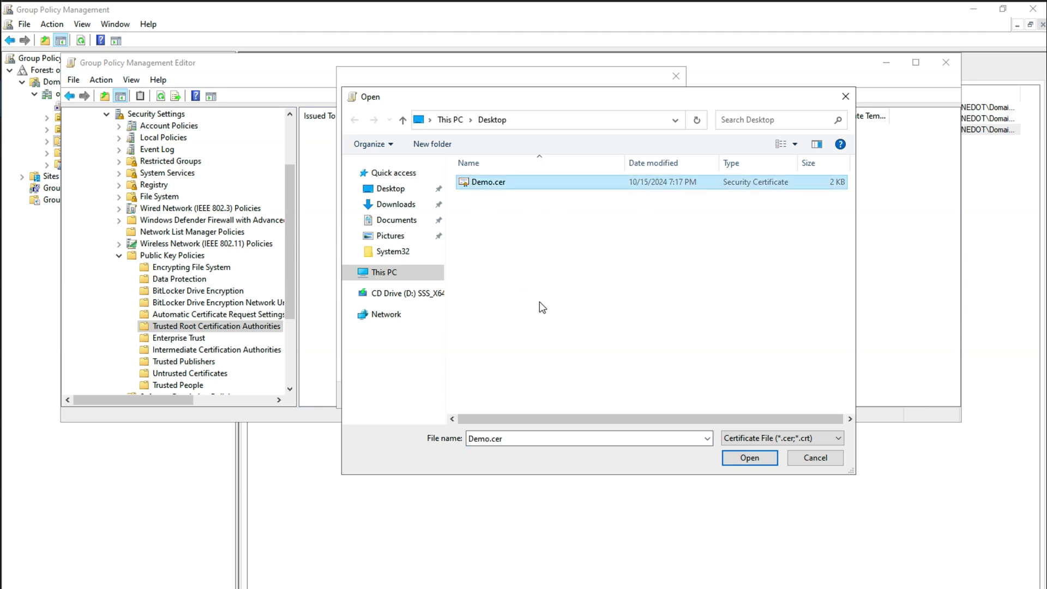
pyautogui.click(750, 457)
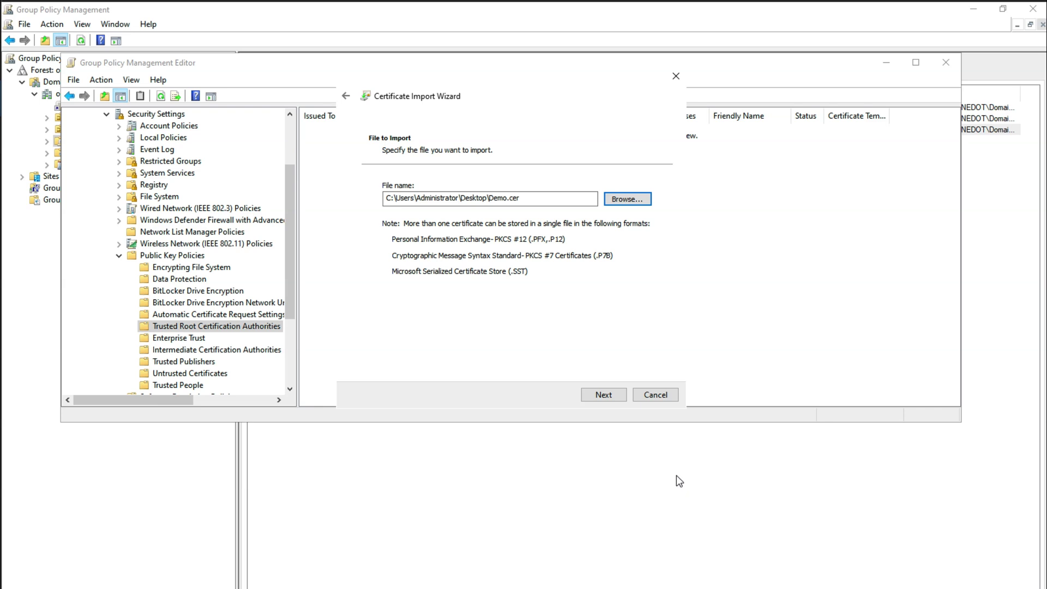
# Step: Finish importing into Trusted Root Certification Authorities, dismiss the success message, and close the editor
pyautogui.click(609, 391)
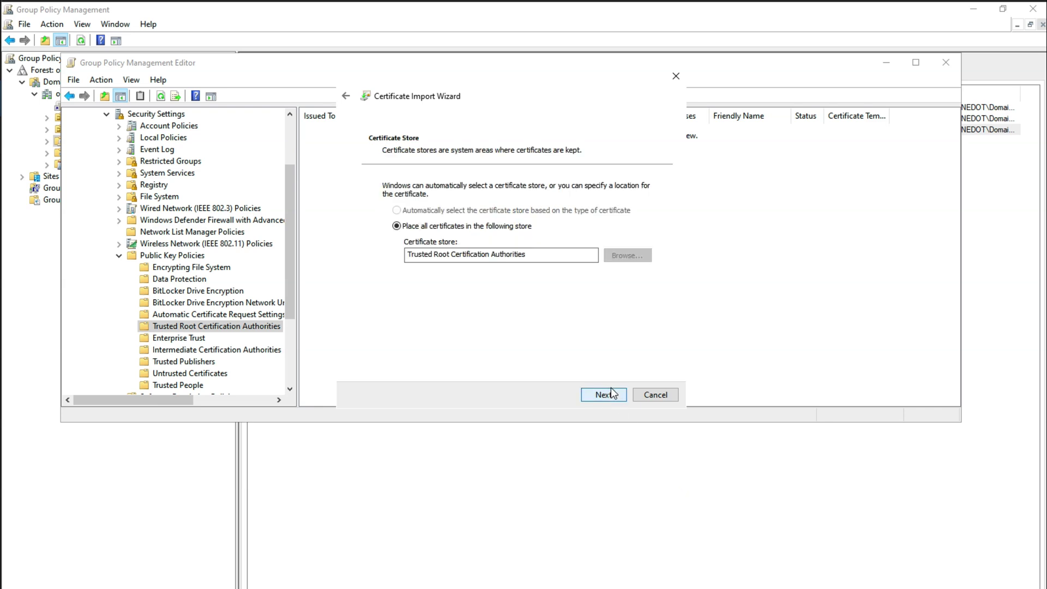
pyautogui.click(612, 393)
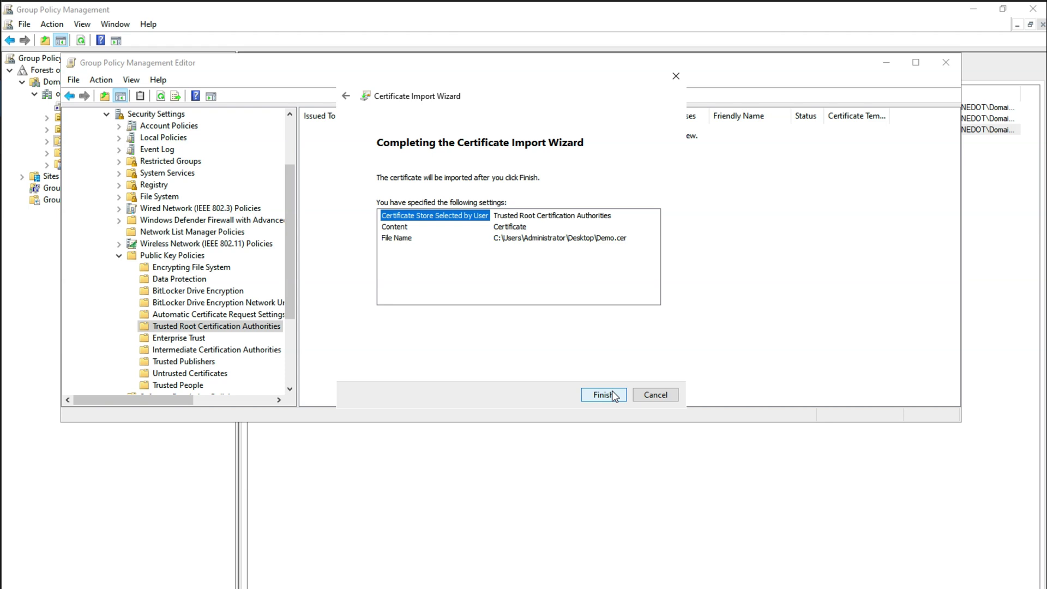
pyautogui.click(603, 395)
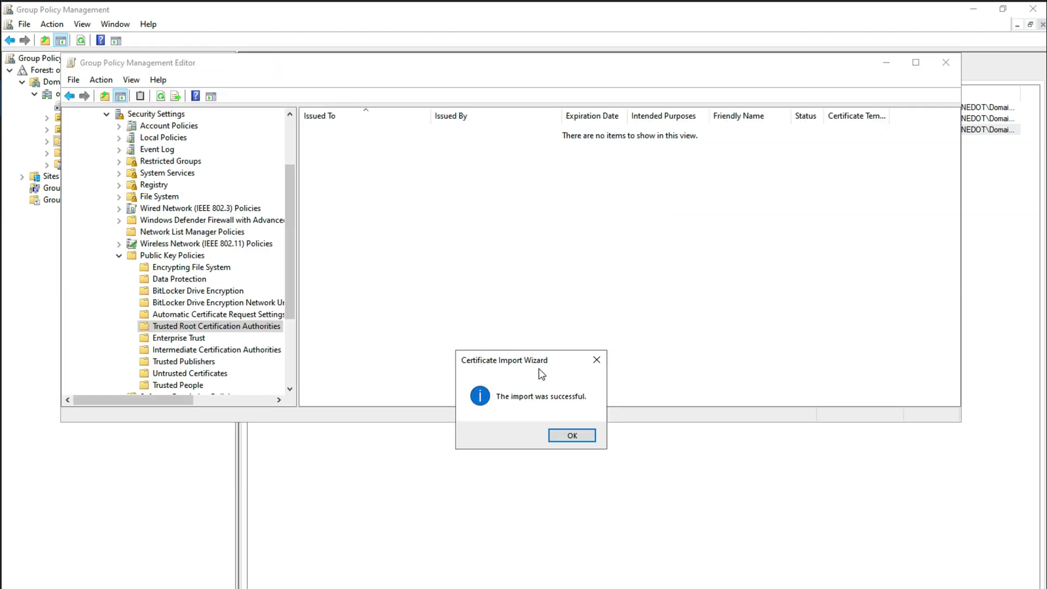
pyautogui.click(559, 437)
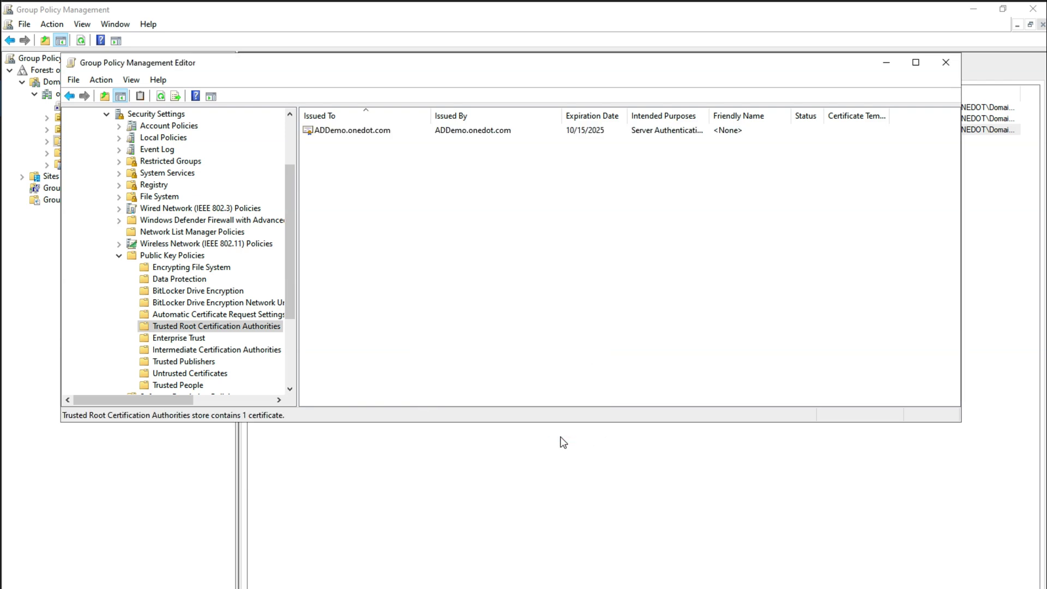
pyautogui.click(946, 63)
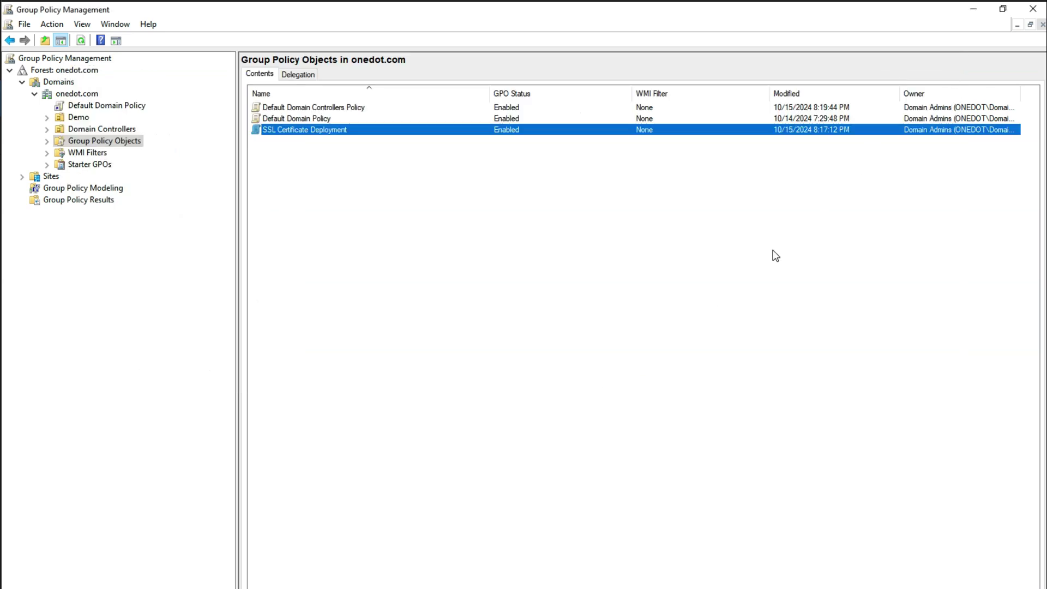
# Step: Link the existing SSL Certificate Deployment GPO to the Demo OU
pyautogui.click(79, 117)
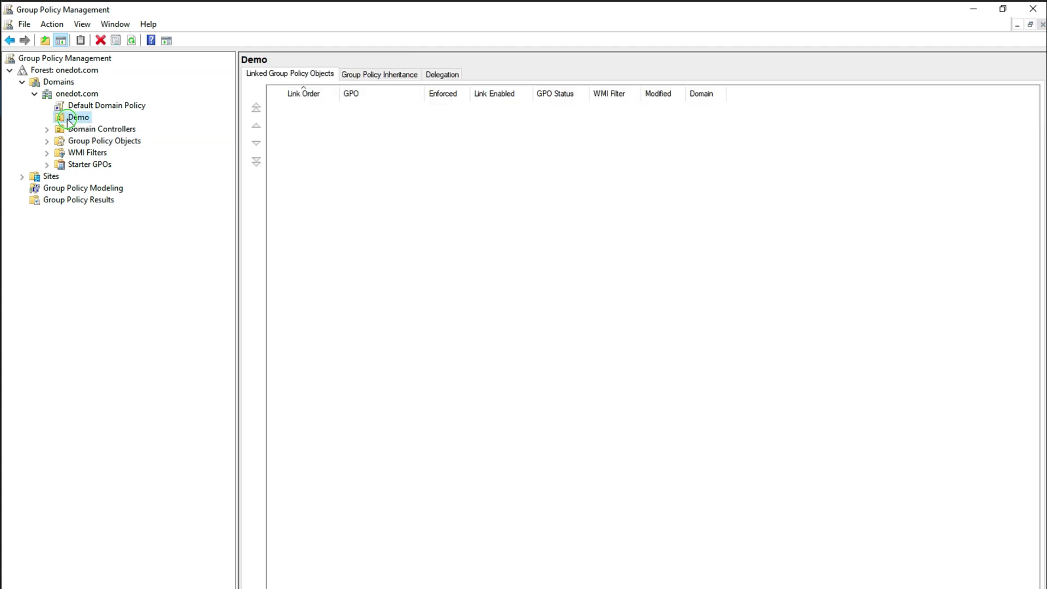
pyautogui.rightClick(67, 120)
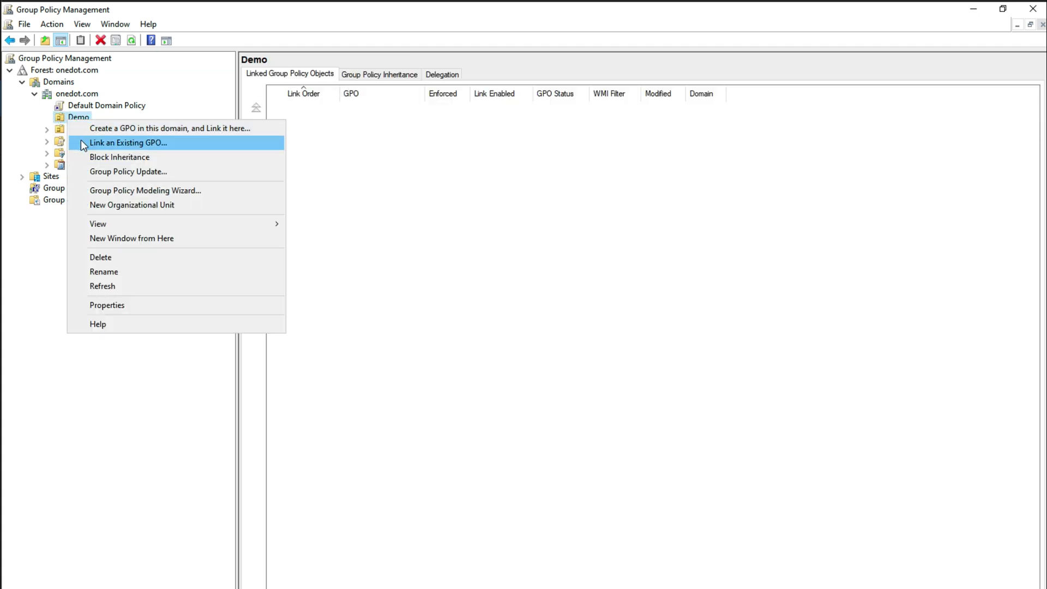
pyautogui.click(162, 144)
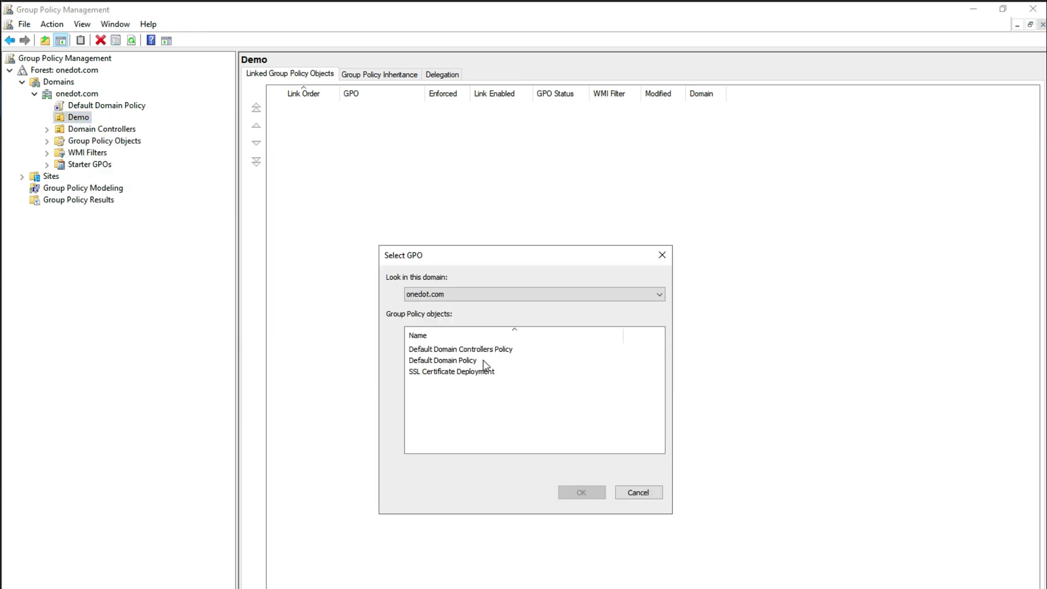
pyautogui.click(481, 371)
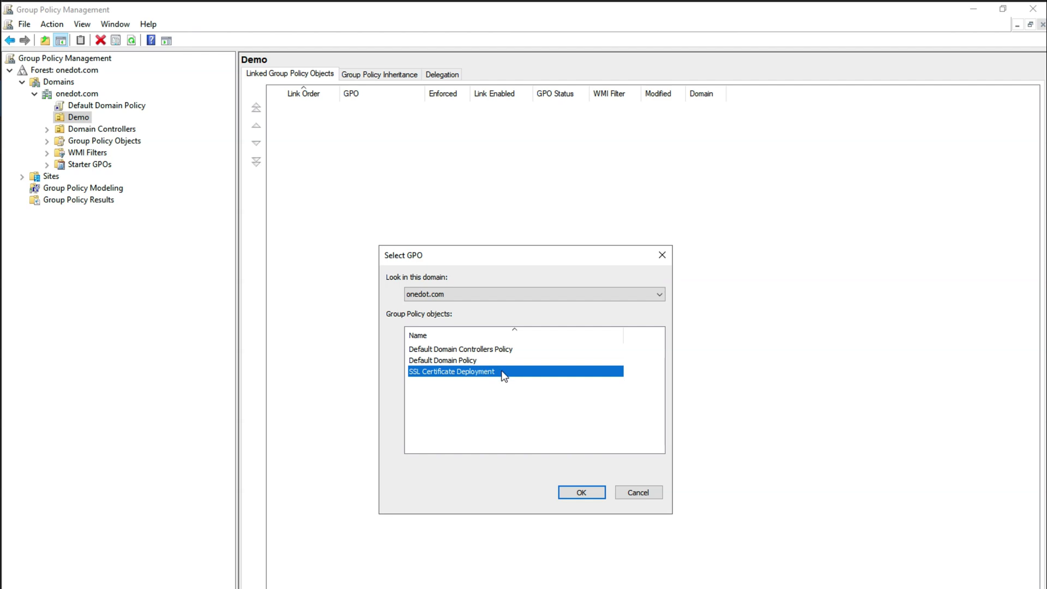
pyautogui.click(577, 491)
# Step: Set the SSL Certificate Deployment link on Demo to Enforced and confirm
pyautogui.rightClick(410, 112)
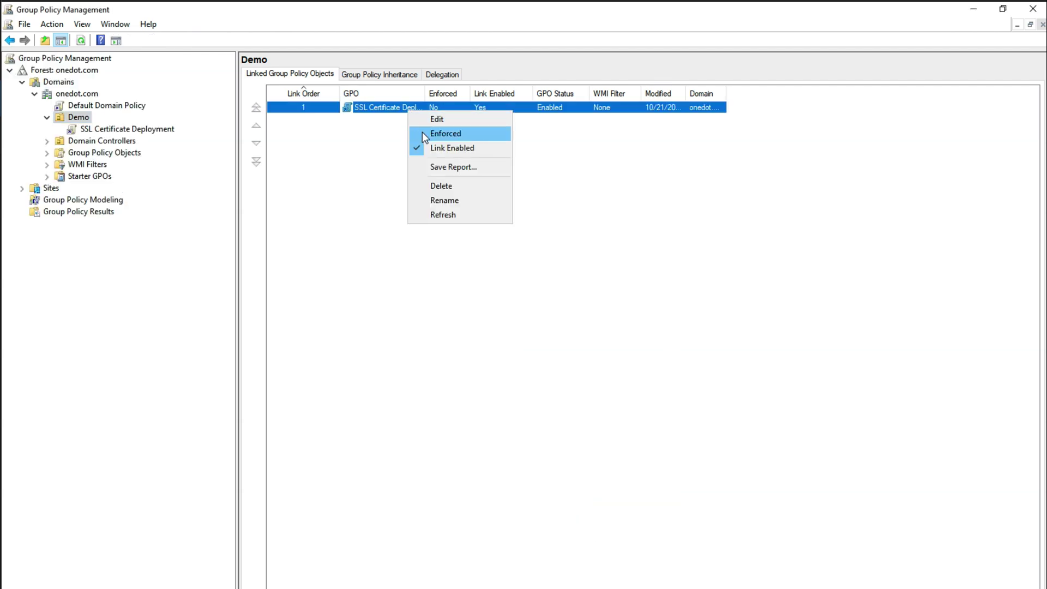
pyautogui.click(422, 133)
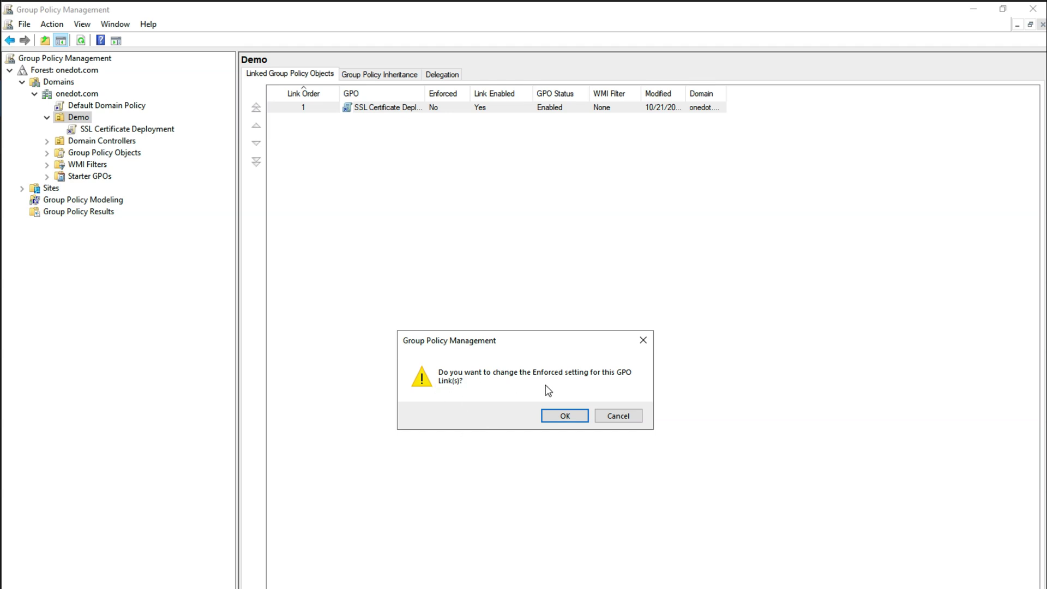
pyautogui.click(554, 418)
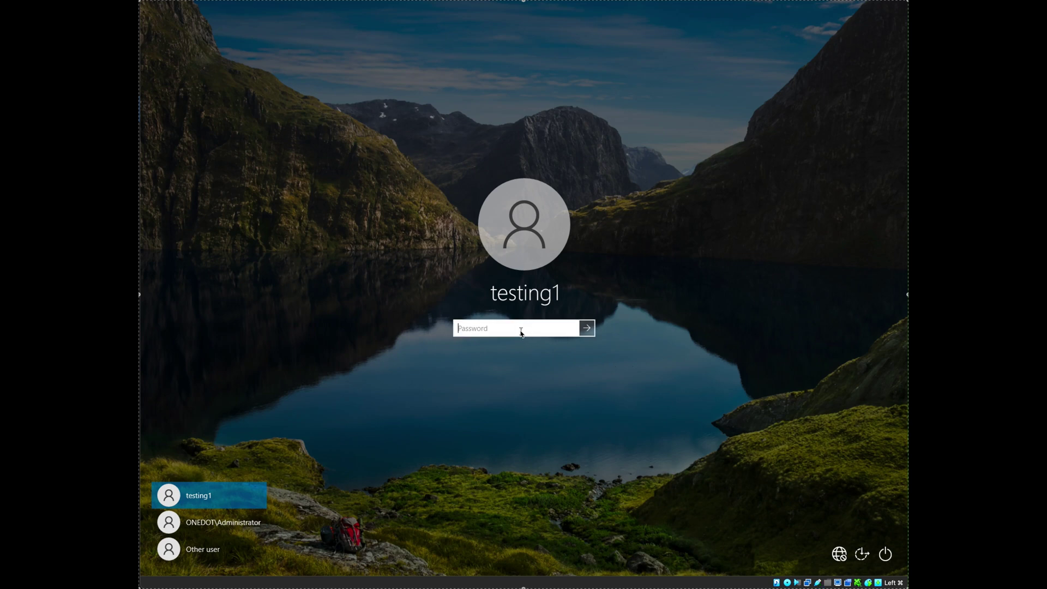
# Step: Sign in to the client with the test user's password and clear the Start menu
pyautogui.write('P@ssw0rd12345')
pyautogui.press('Return')
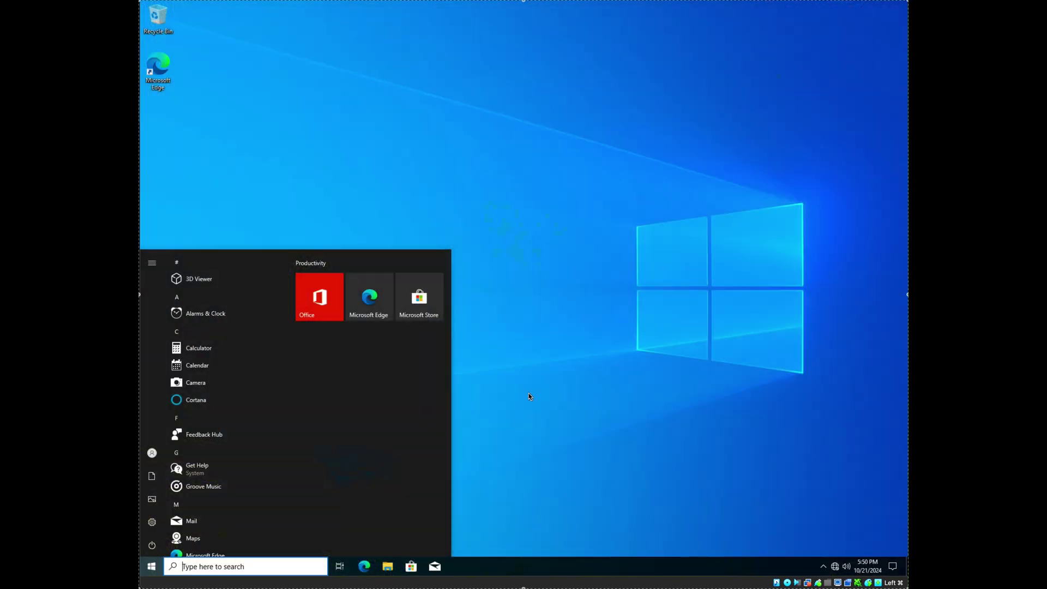
pyautogui.click(528, 407)
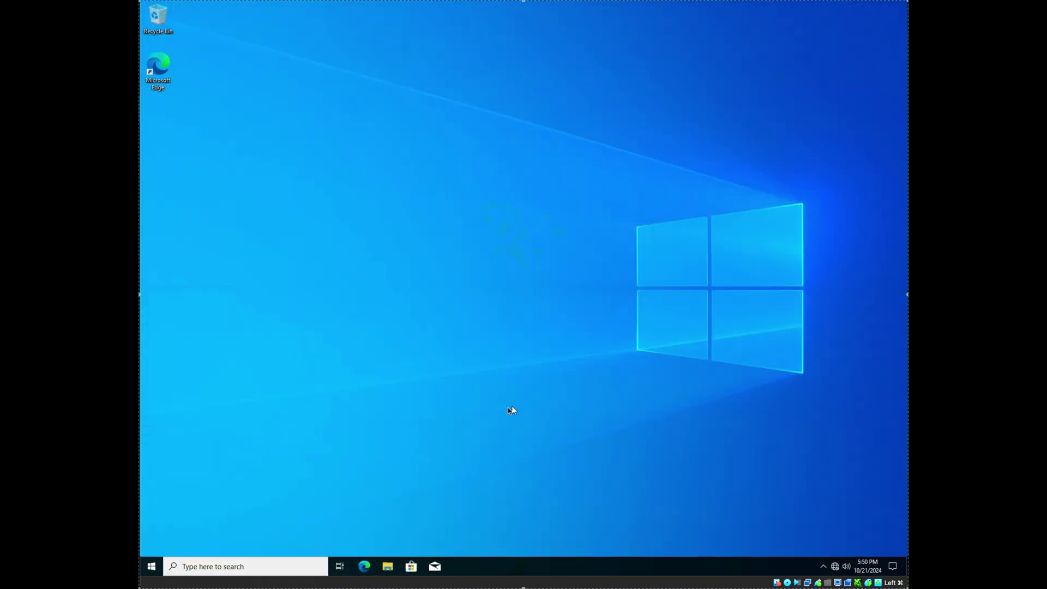
# Step: Run 'cmd' from the Run box in the power-user menu
pyautogui.rightClick(159, 566)
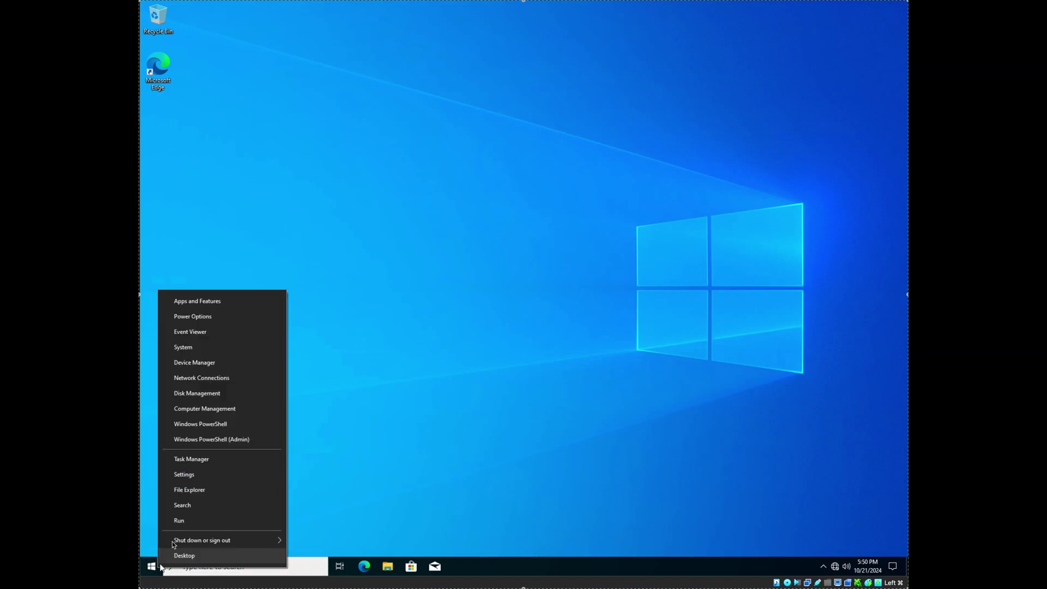
pyautogui.click(248, 525)
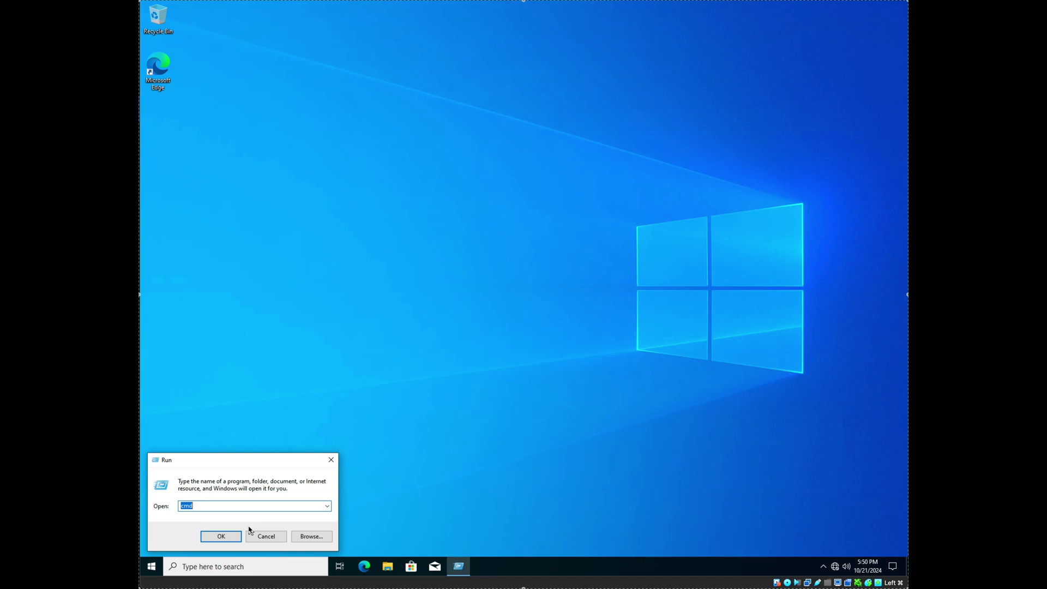
pyautogui.write('cmd')
pyautogui.press('Return')
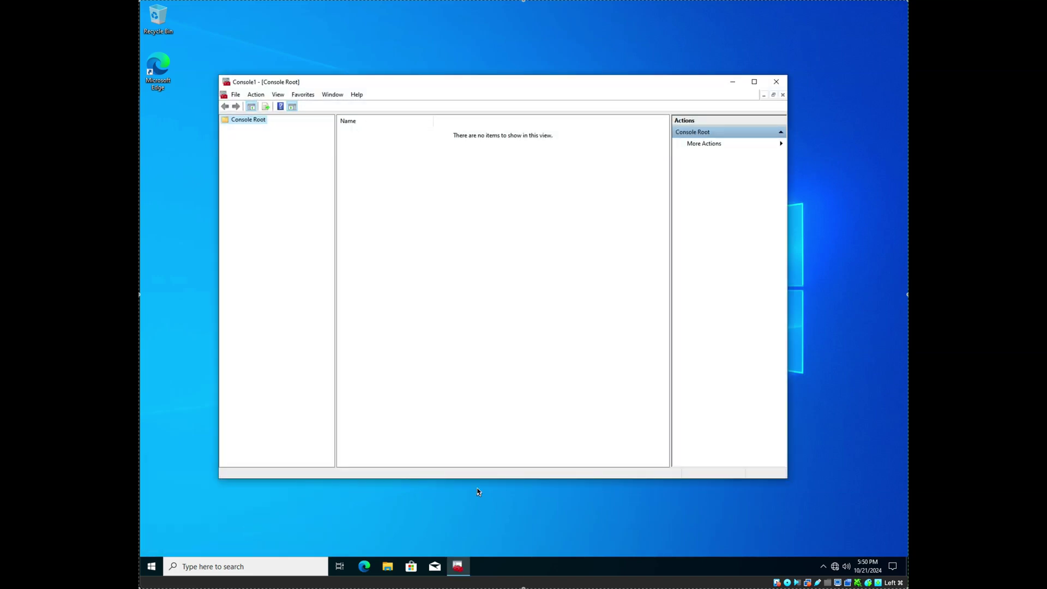
# Step: Add the Certificates snap-in to the management console
pyautogui.click(235, 95)
pyautogui.click(251, 154)
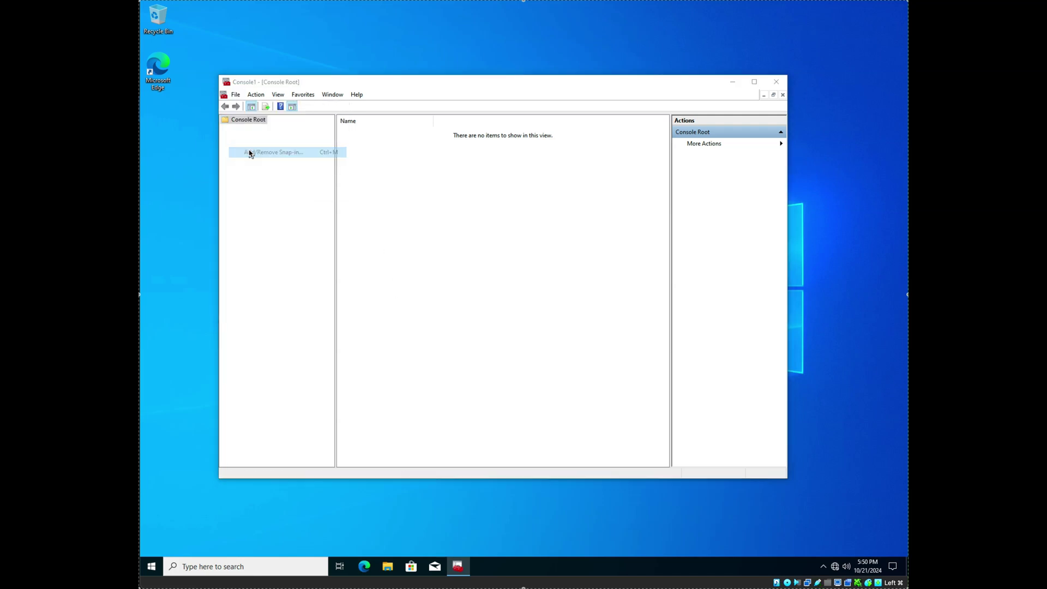
pyautogui.click(379, 243)
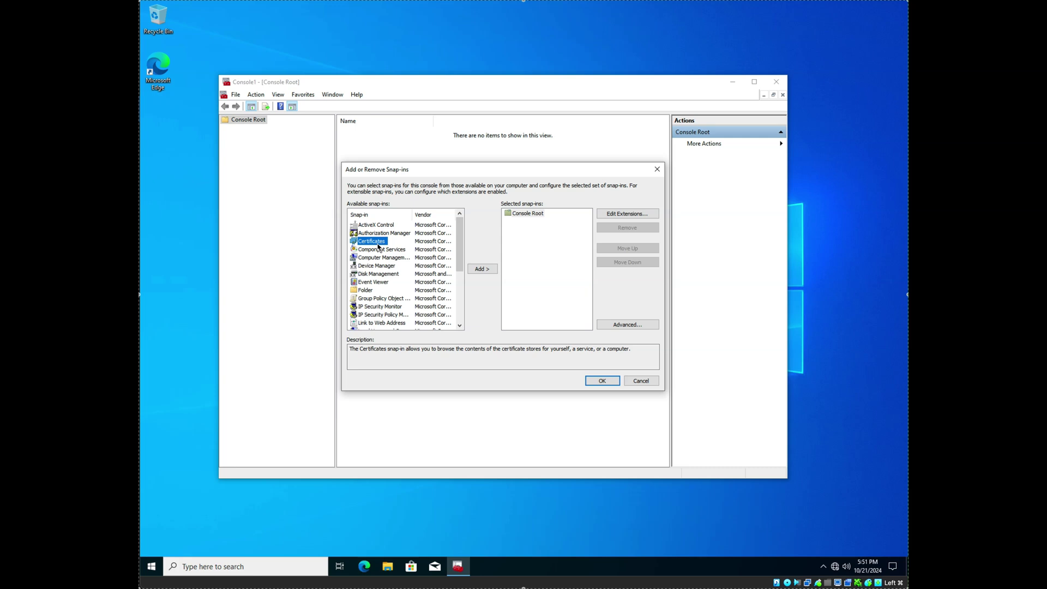
pyautogui.click(484, 272)
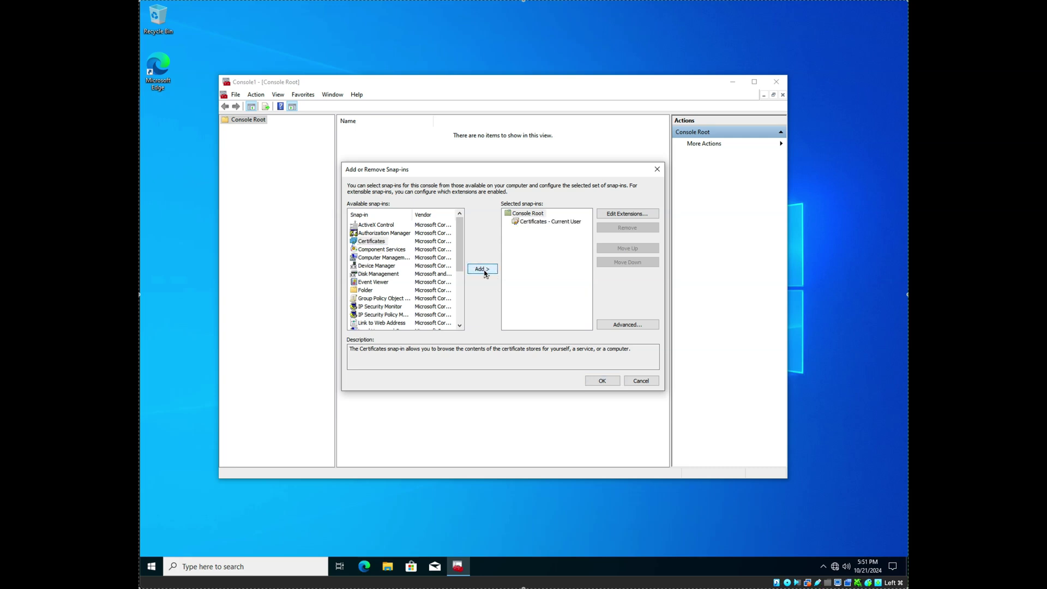
pyautogui.click(602, 381)
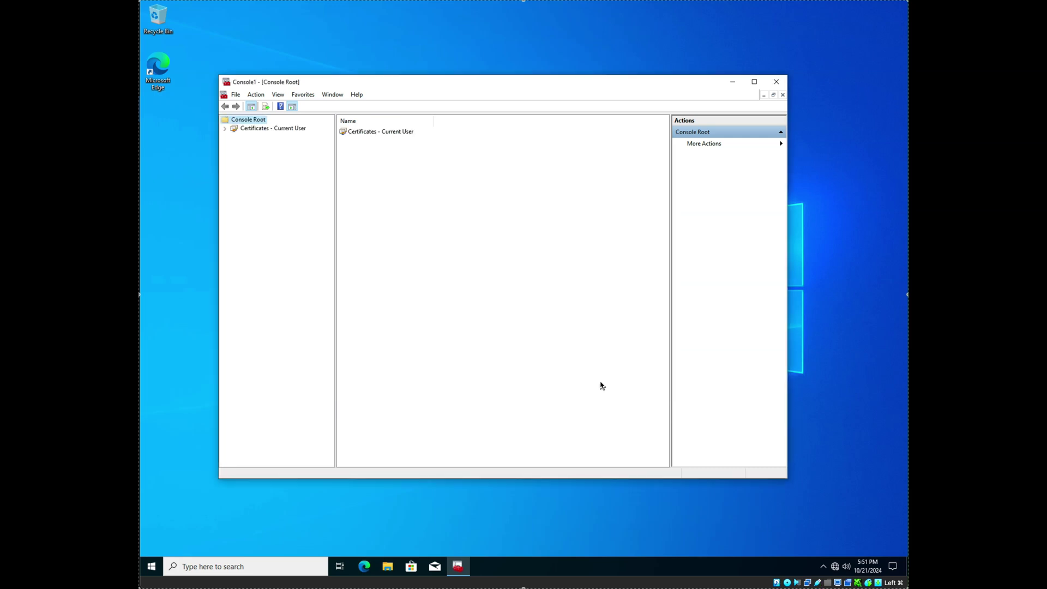
# Step: Open the current user's Trusted Root Certification Authorities certificates, showing 19 entries
pyautogui.click(279, 129)
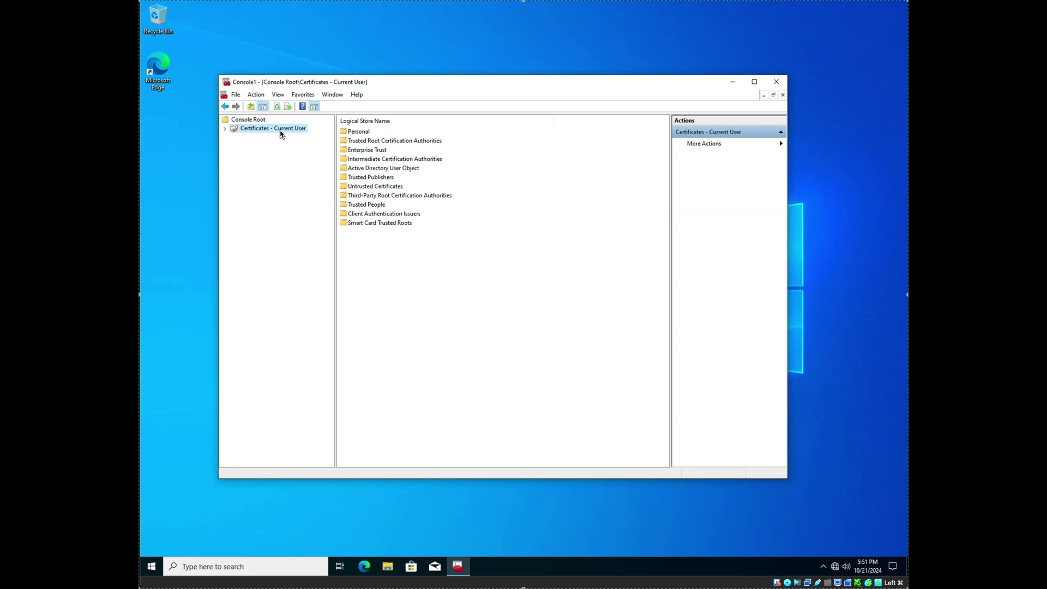
pyautogui.click(378, 143)
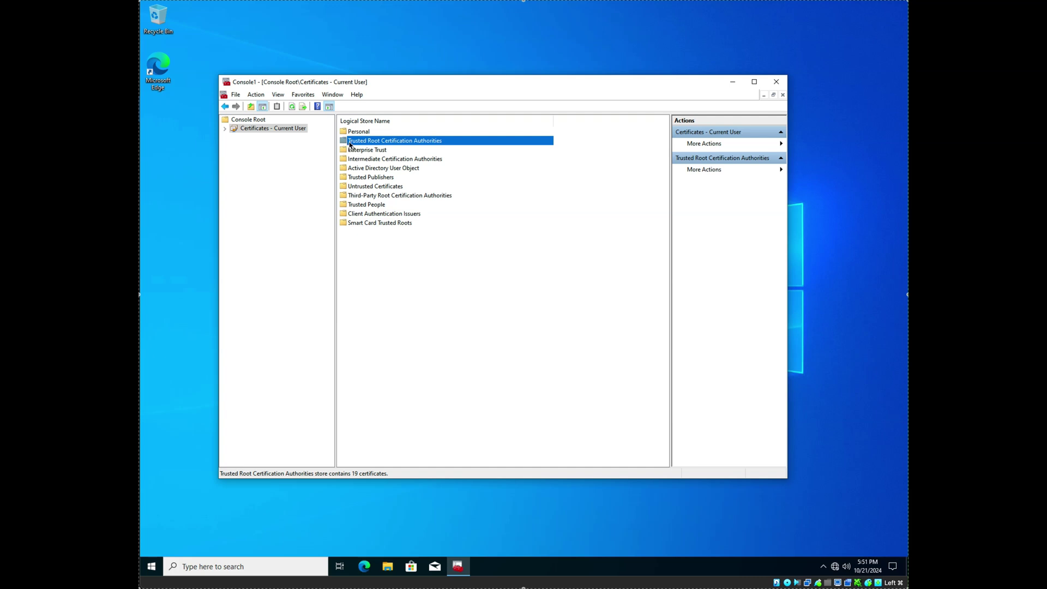
pyautogui.doubleClick(349, 143)
pyautogui.doubleClick(362, 132)
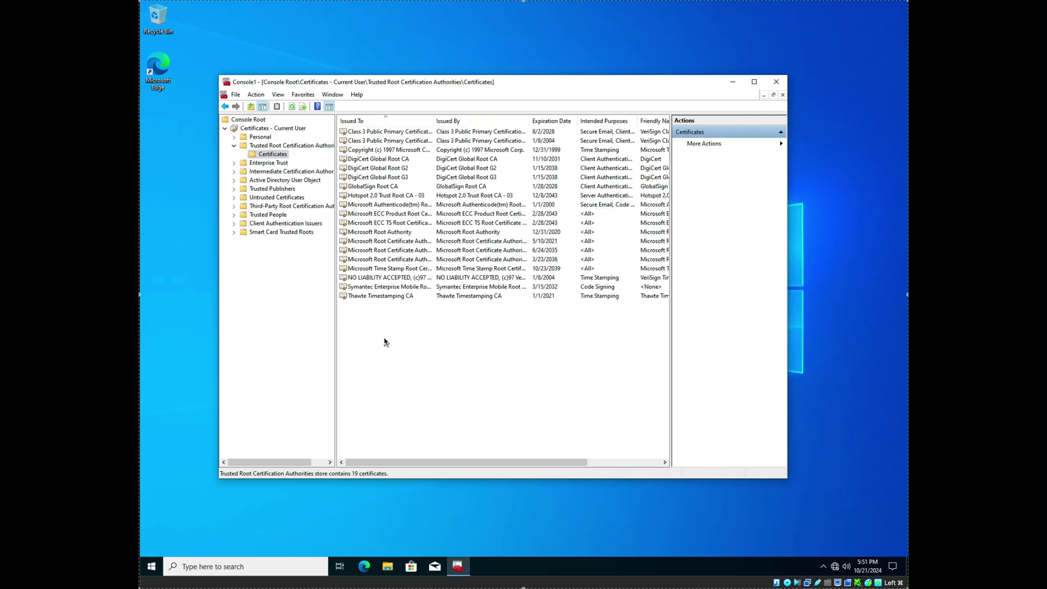
# Step: Open a Command Prompt via Run 'cmd' and execute gpupdate /force
pyautogui.rightClick(155, 568)
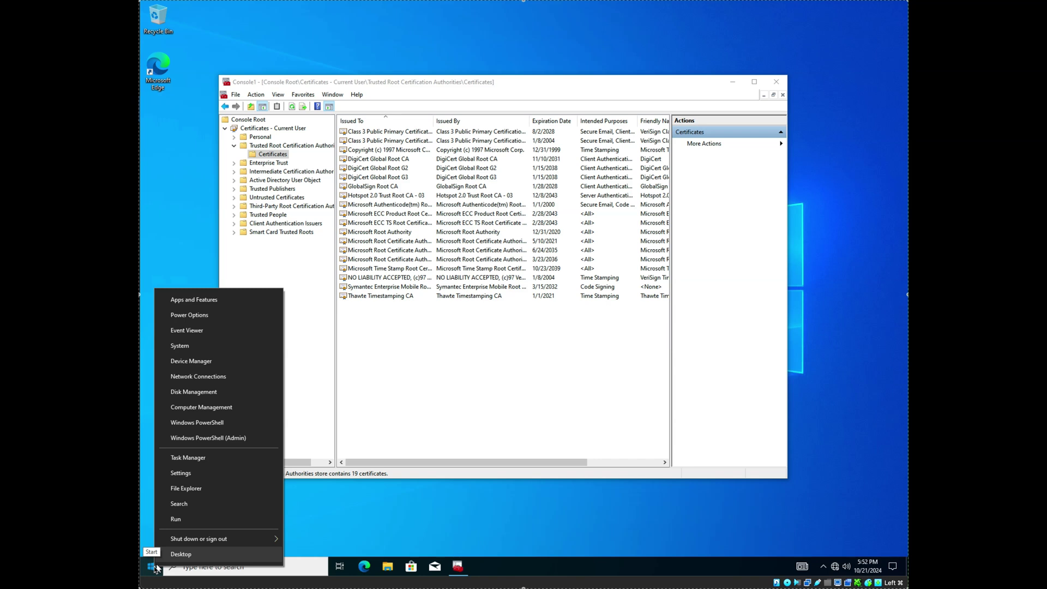
pyautogui.click(178, 519)
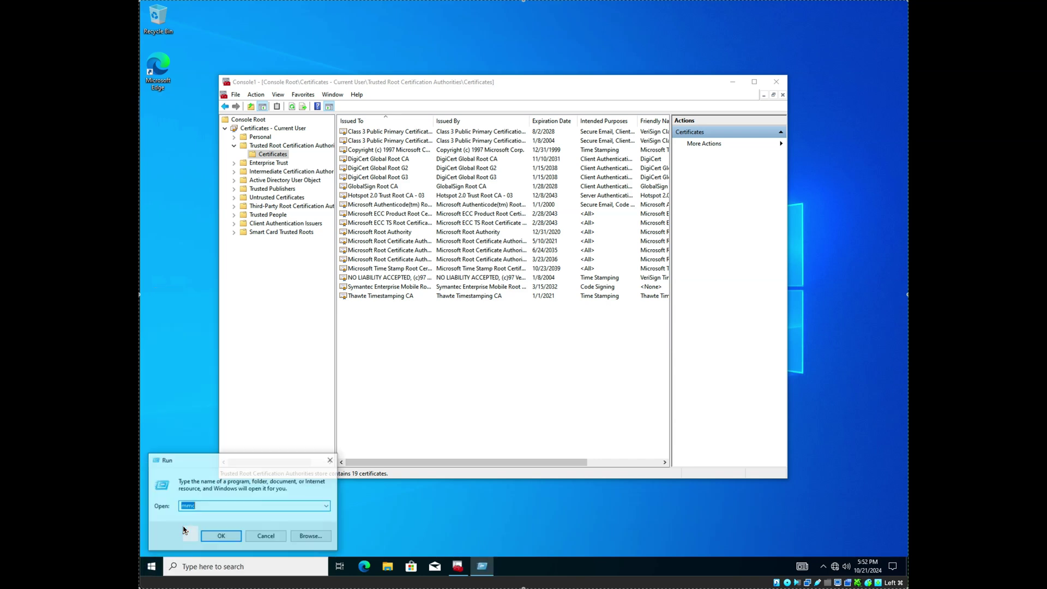
pyautogui.write('cmd')
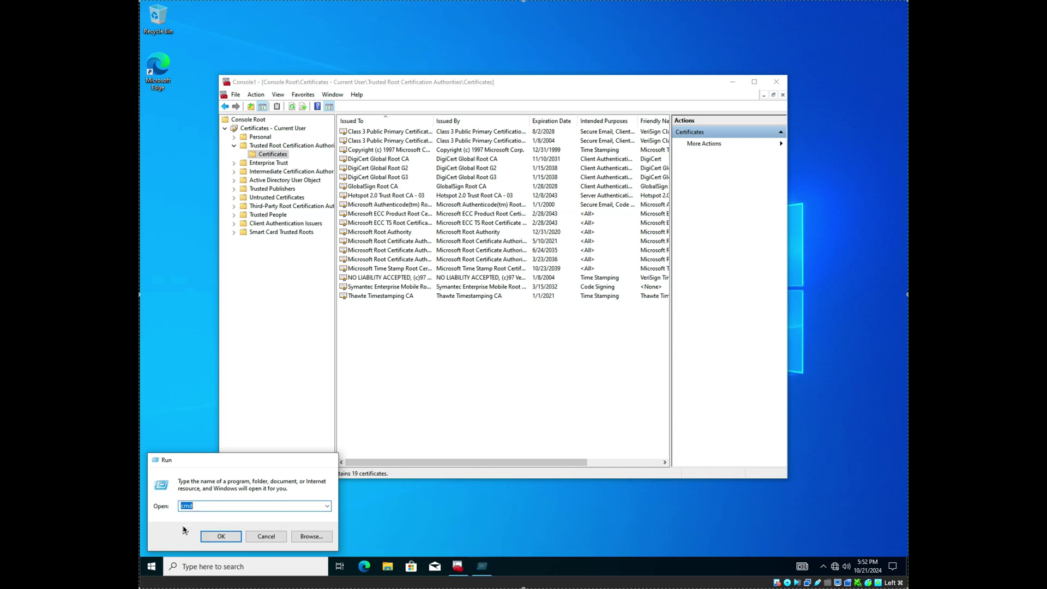
pyautogui.press('Return')
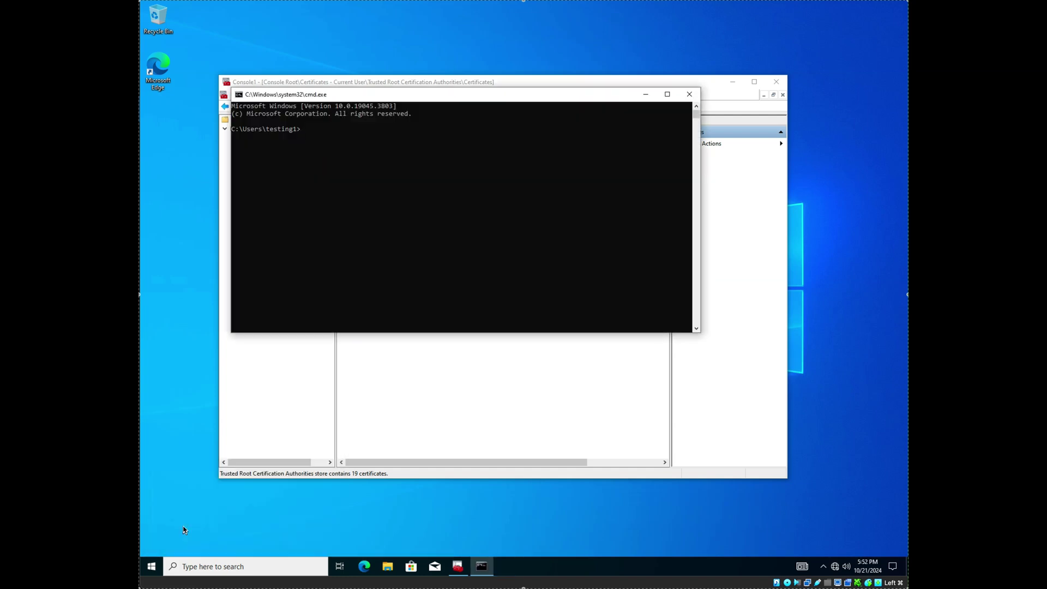
pyautogui.write('gpupdate /force')
pyautogui.press('Return')
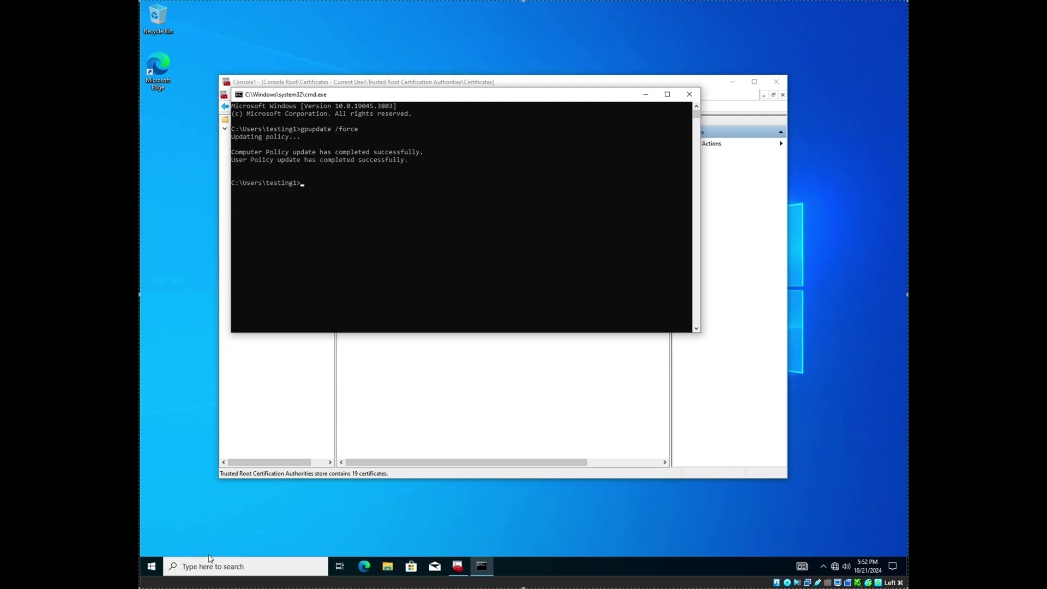
# Step: Refresh the trusted root certificate list in the console, now showing 20 certificates
pyautogui.click(454, 398)
pyautogui.rightClick(440, 361)
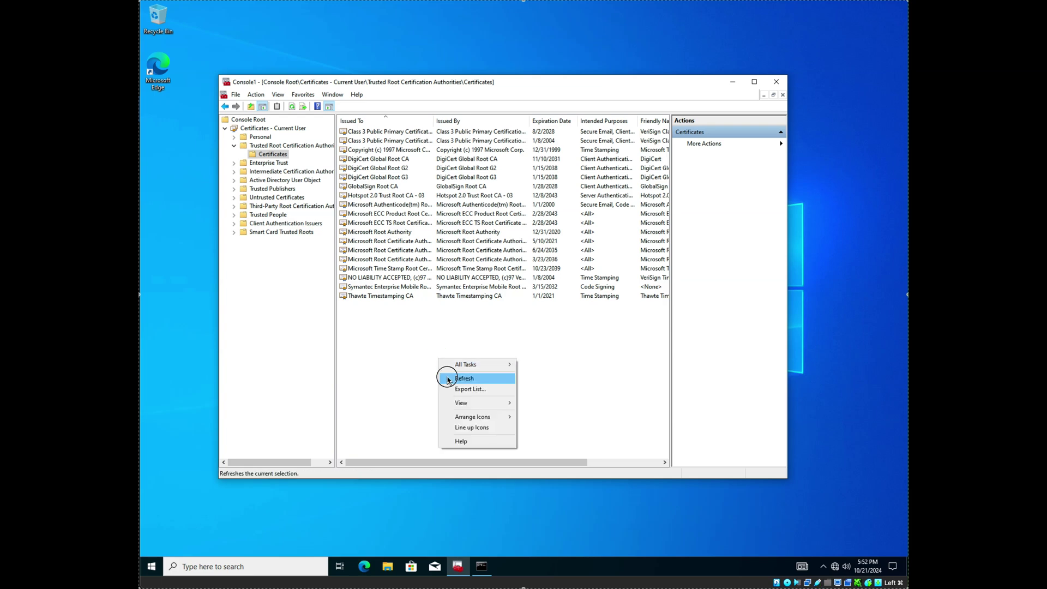
pyautogui.click(452, 378)
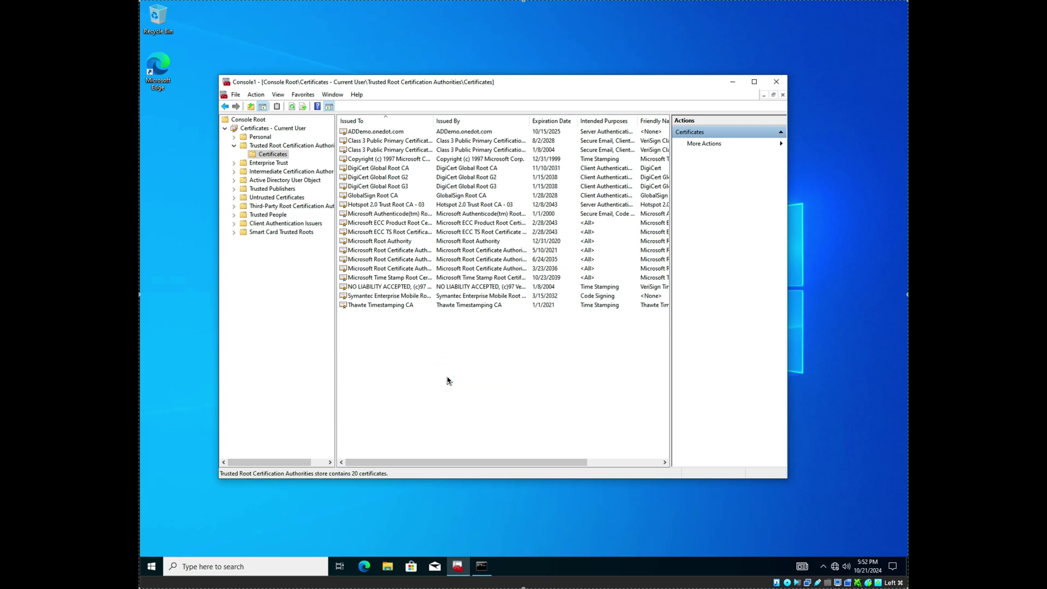
# Step: Open the ADDemo.onedot.com certificate's details, then close them
pyautogui.click(375, 133)
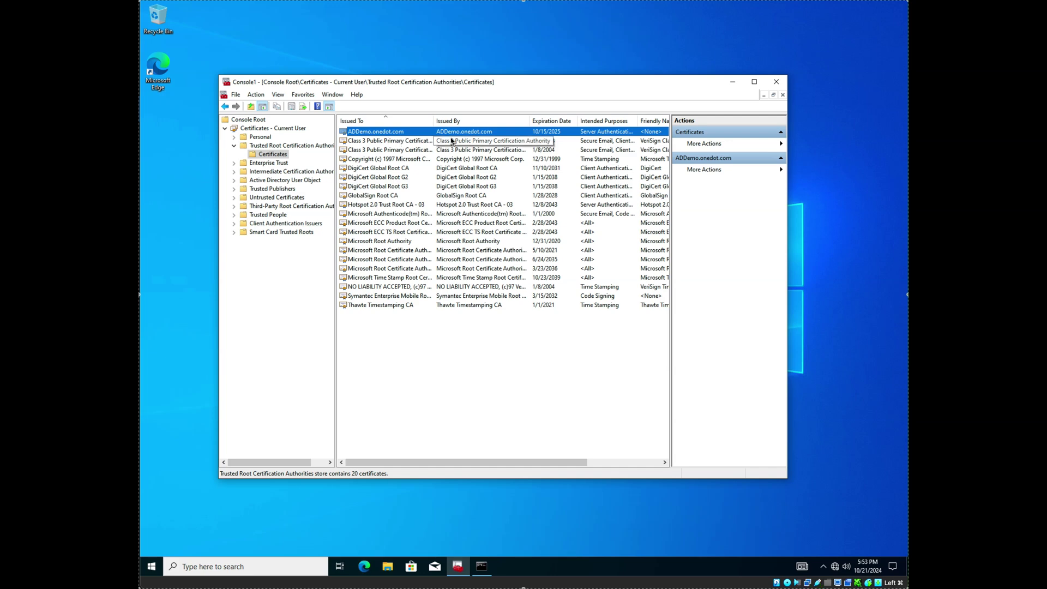
pyautogui.doubleClick(423, 134)
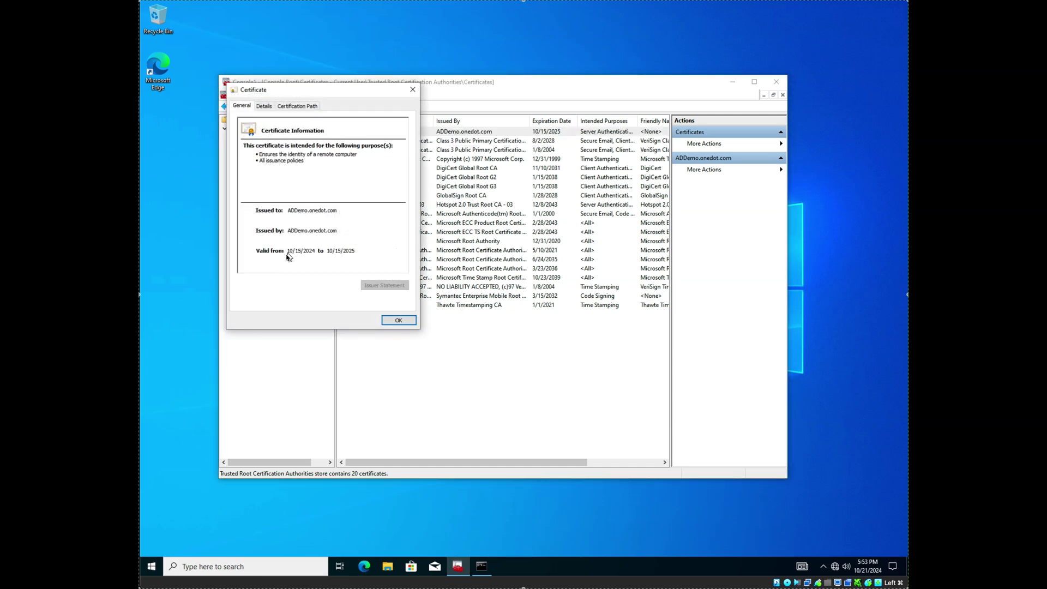
pyautogui.click(392, 322)
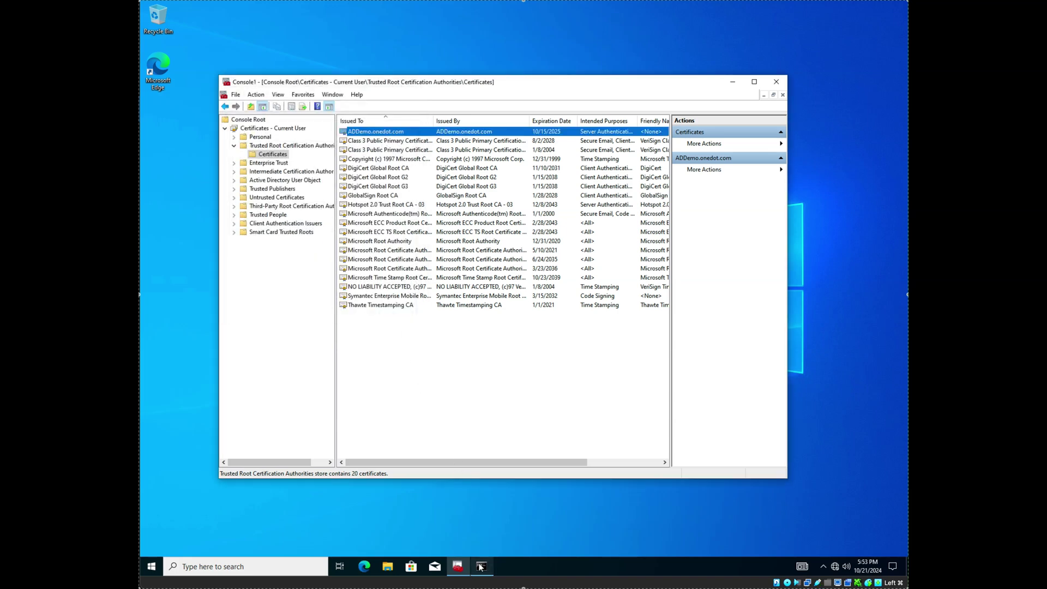
pyautogui.moveTo(480, 567)
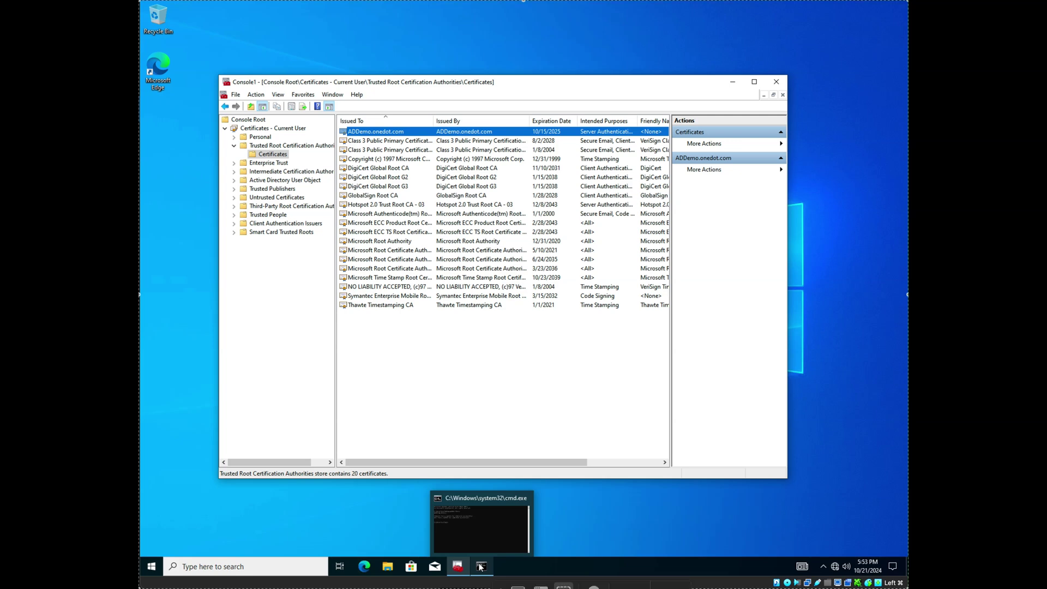